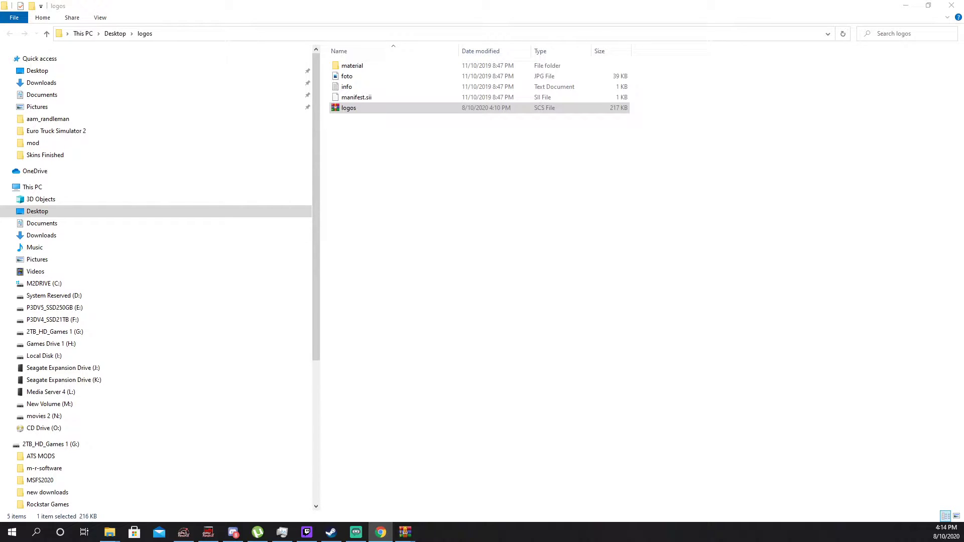
Scroll through the ets2world.com Company Logo in Profile v1.0 mod page, then minimize Chrome
{"action": "left_click", "coordinate": [381, 533]}
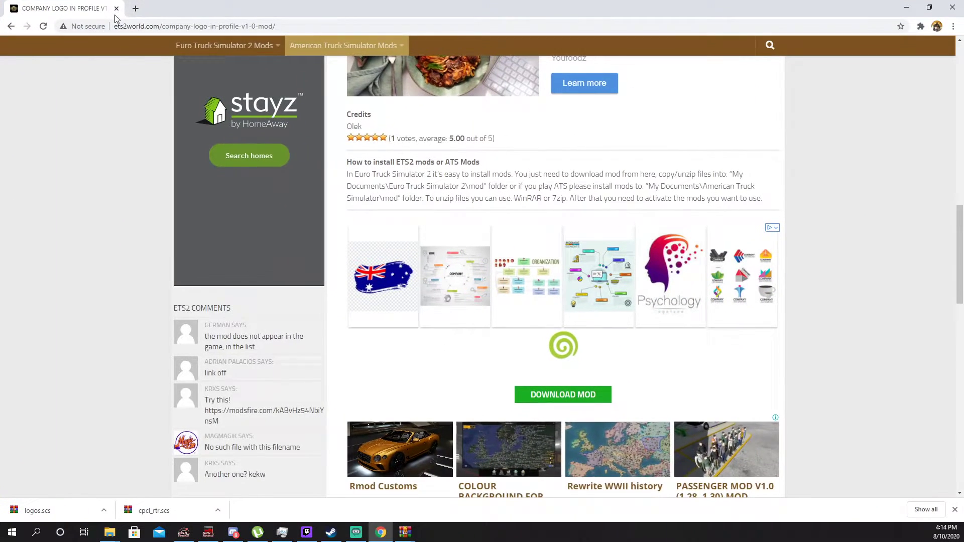
{"action": "scroll", "coordinate": [165, 160], "scroll_direction": "up", "scroll_amount": 15}
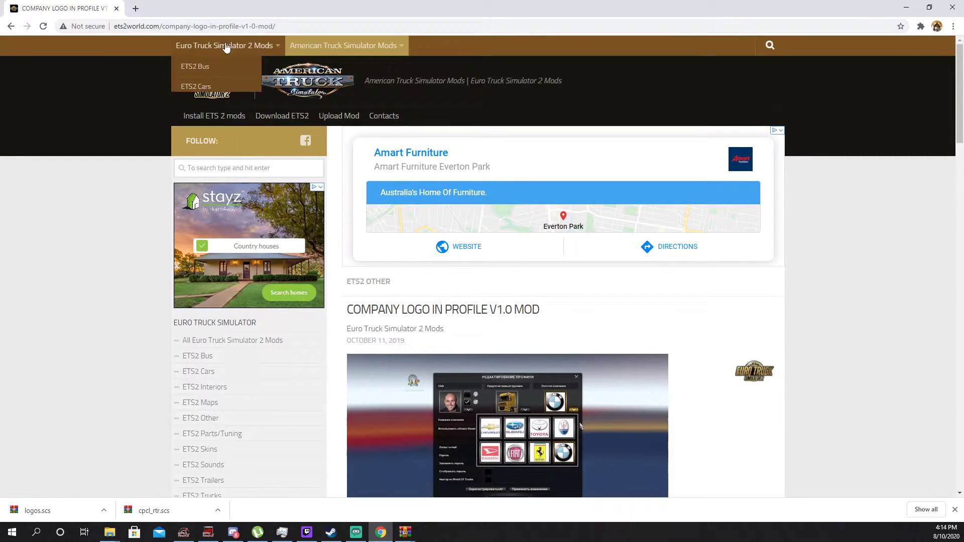
{"action": "scroll", "coordinate": [353, 255], "scroll_direction": "down", "scroll_amount": 1}
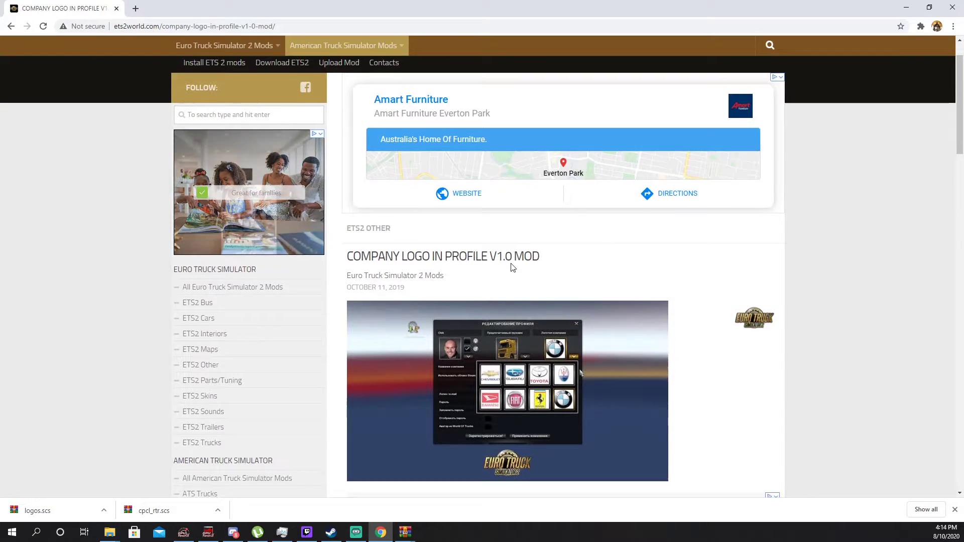
{"action": "scroll", "coordinate": [511, 263], "scroll_direction": "down", "scroll_amount": 3}
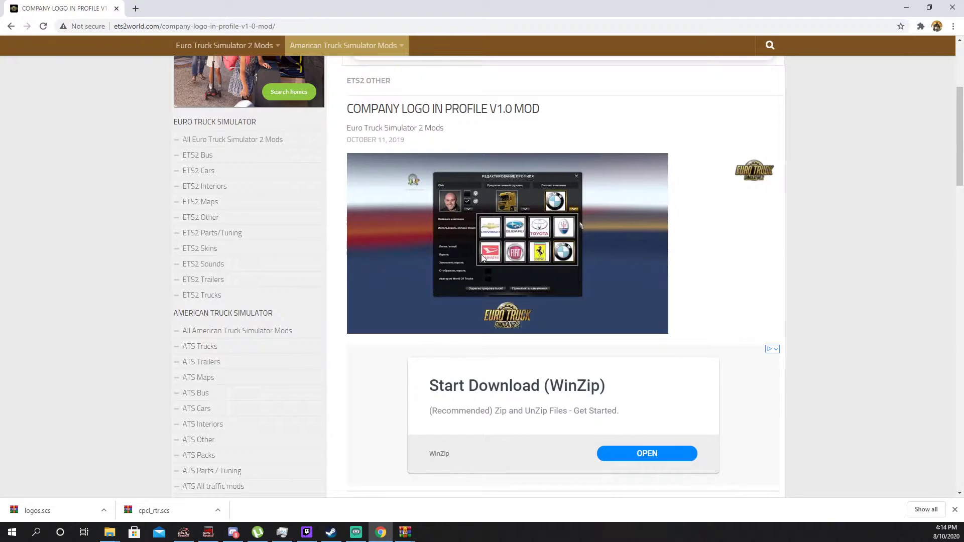
{"action": "scroll", "coordinate": [479, 266], "scroll_direction": "down", "scroll_amount": 8}
{"action": "scroll", "coordinate": [487, 261], "scroll_direction": "up", "scroll_amount": 7}
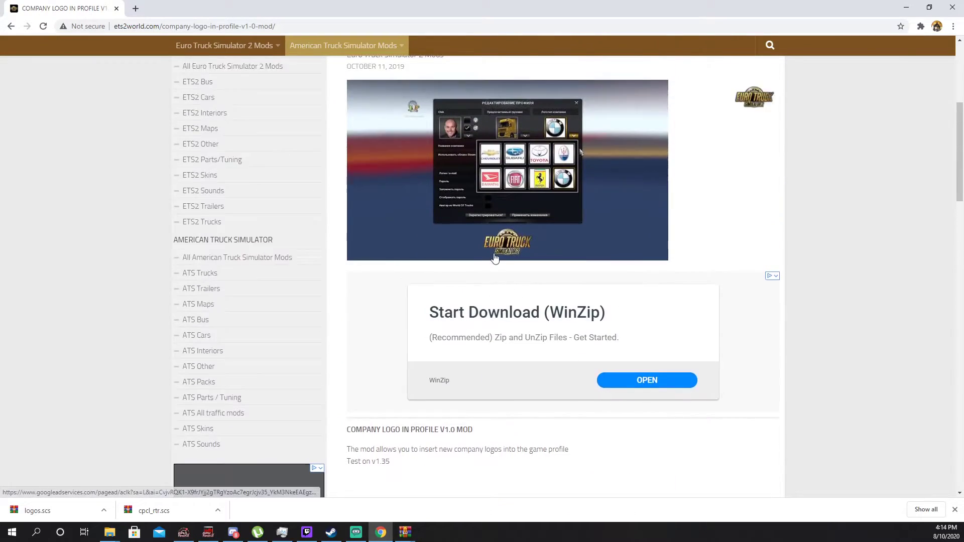
{"action": "scroll", "coordinate": [495, 258], "scroll_direction": "up", "scroll_amount": 2}
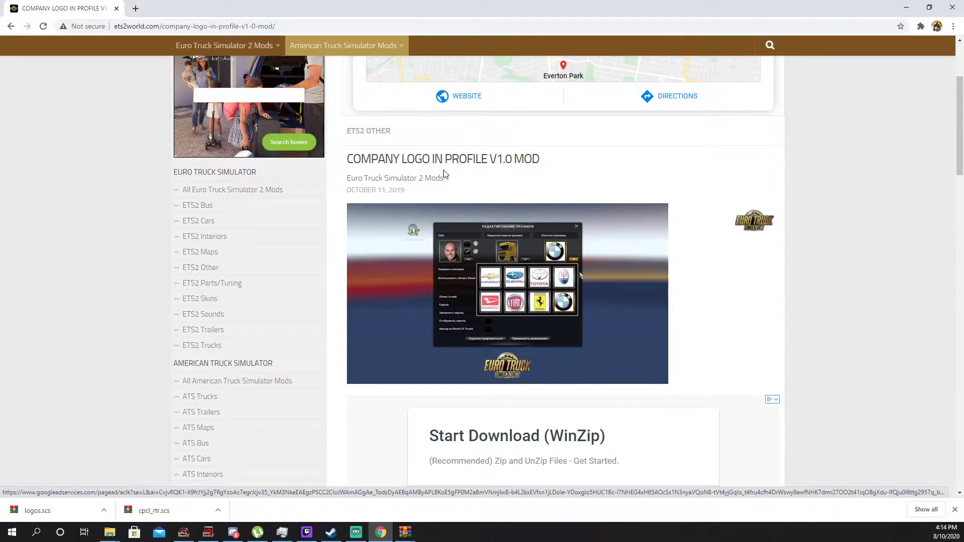
{"action": "left_click", "coordinate": [909, 8]}
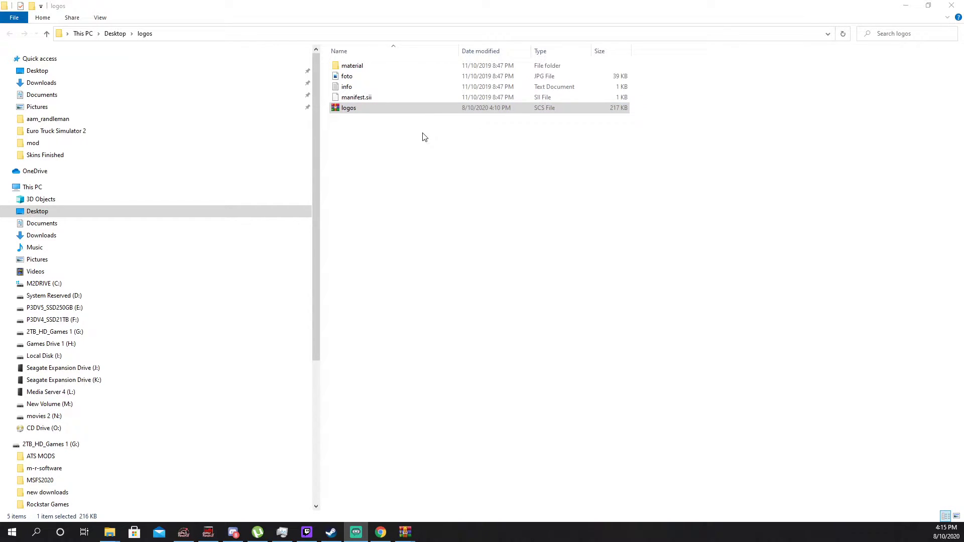
Open logos.scs as an archive with the WinRAR archiver
{"action": "left_click", "coordinate": [351, 110]}
{"action": "right_click", "coordinate": [352, 111]}
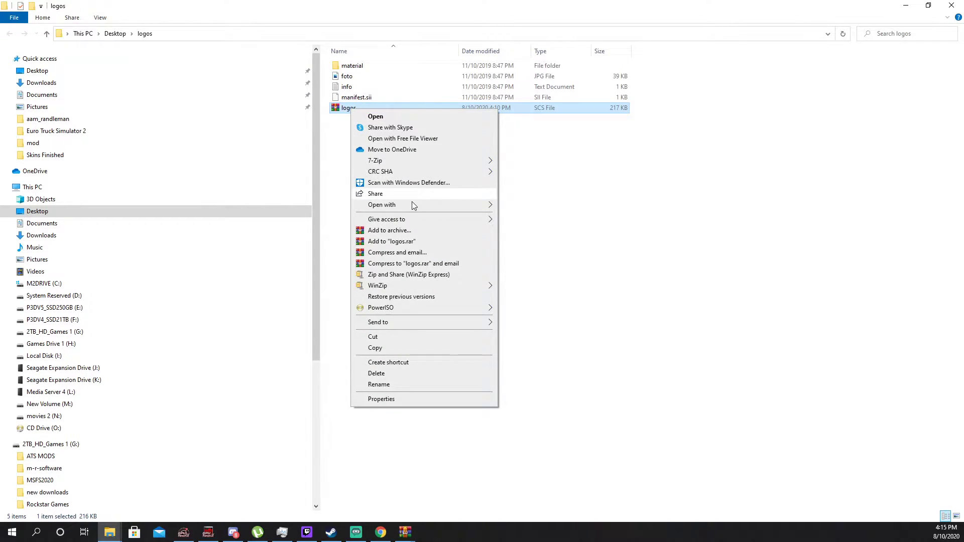
{"action": "mouse_move", "coordinate": [423, 207]}
{"action": "left_click", "coordinate": [508, 206]}
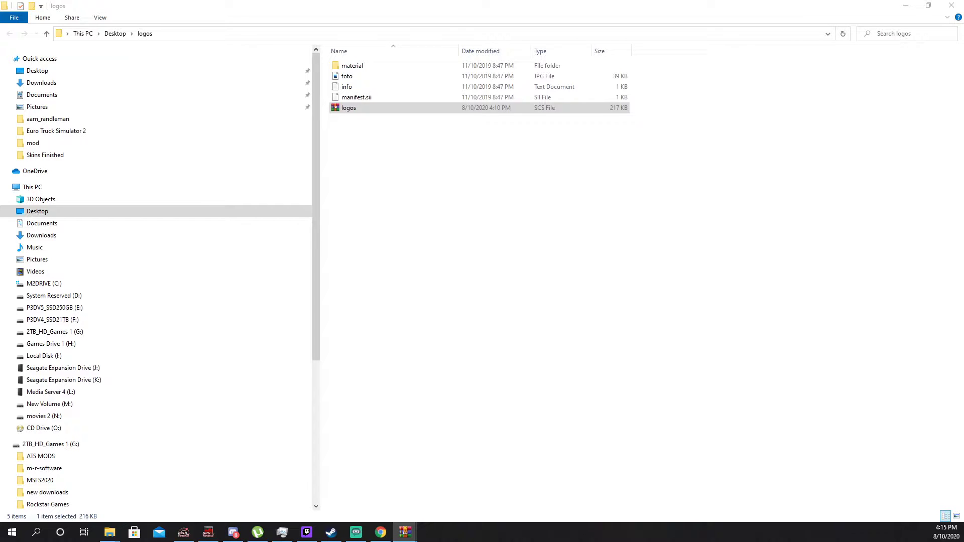
Center the logos.scs WinRAR window to inspect its contents, then close it
{"action": "left_click_drag", "start_coordinate": [15, 86], "coordinate": [503, 77]}
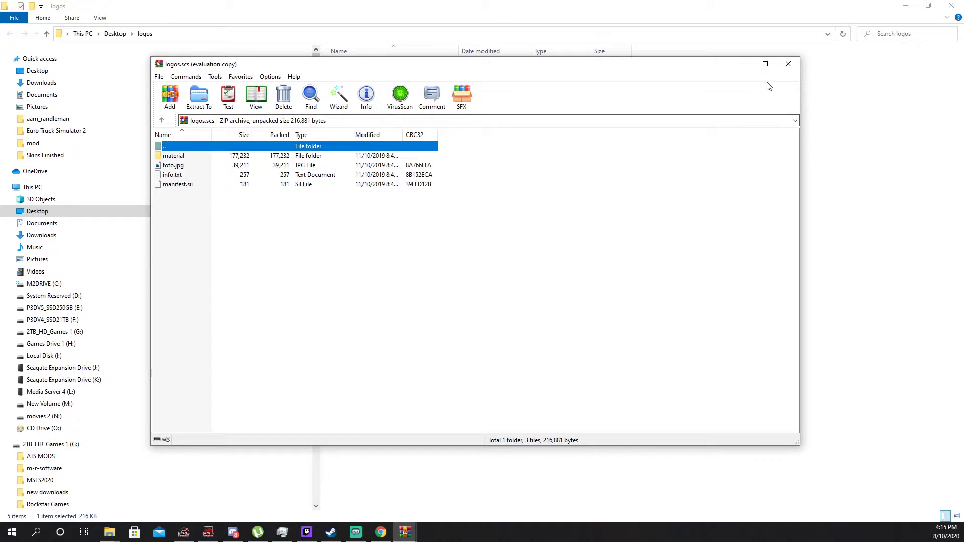
{"action": "left_click", "coordinate": [788, 64]}
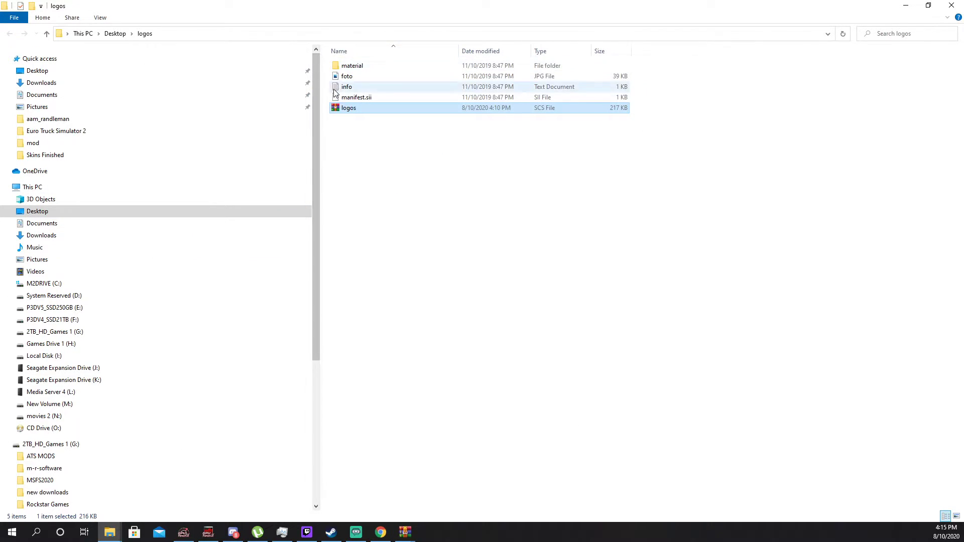
Browse into material\ui\player_logo and open logo_1.dds in a maximized paint.net
{"action": "double_click", "coordinate": [349, 69]}
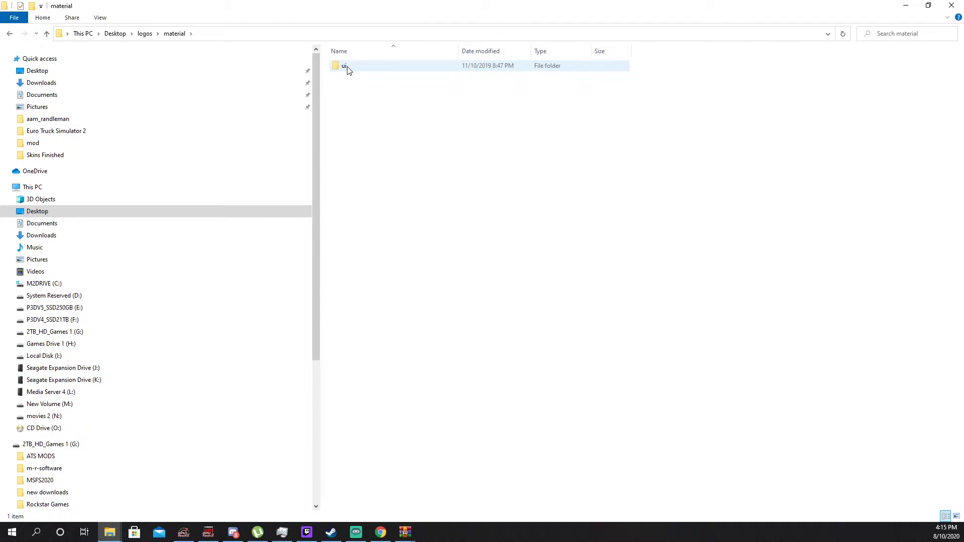
{"action": "double_click", "coordinate": [349, 68]}
{"action": "double_click", "coordinate": [349, 68]}
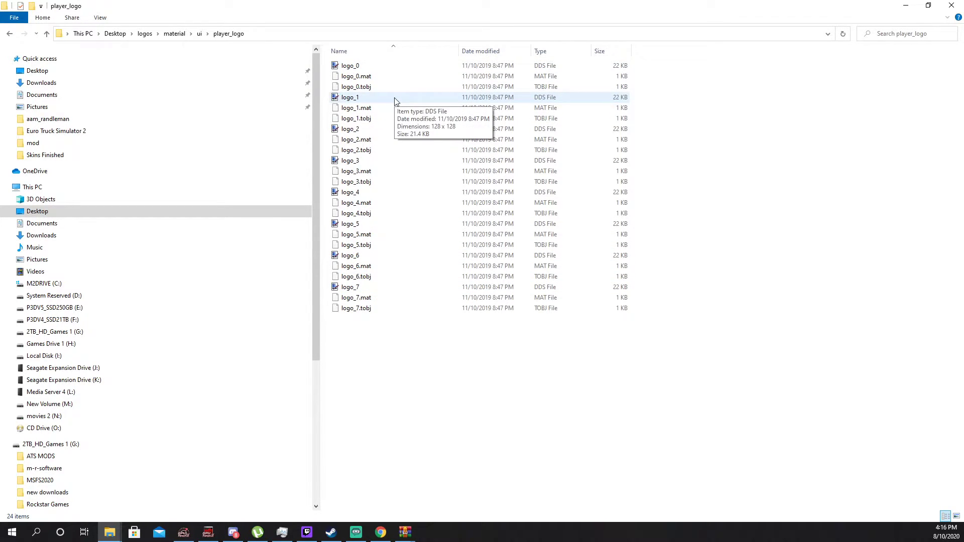
{"action": "double_click", "coordinate": [396, 99]}
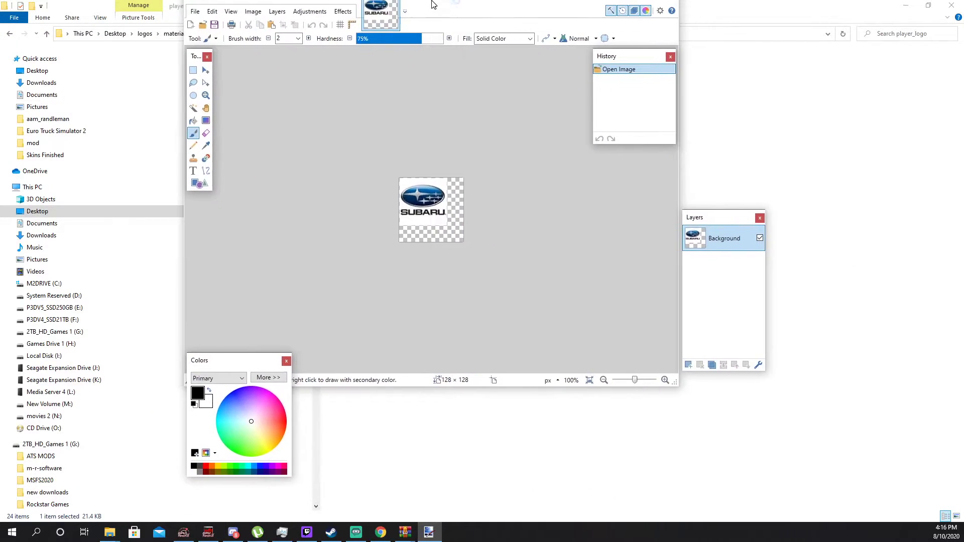
{"action": "double_click", "coordinate": [434, 5]}
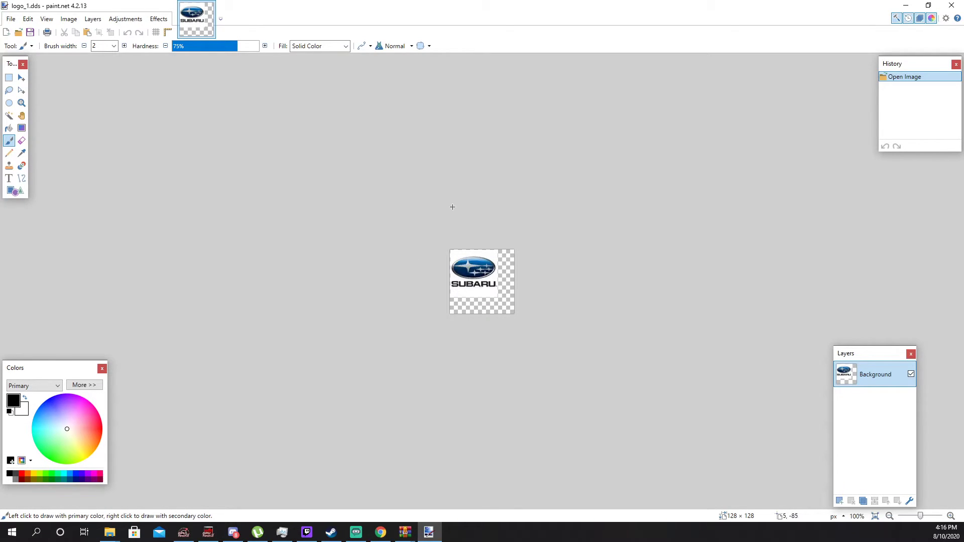
Import 1_Frostynut_112 from ATS MODS\PNG ART\EMOTES as a new layer
{"action": "left_click", "coordinate": [92, 20]}
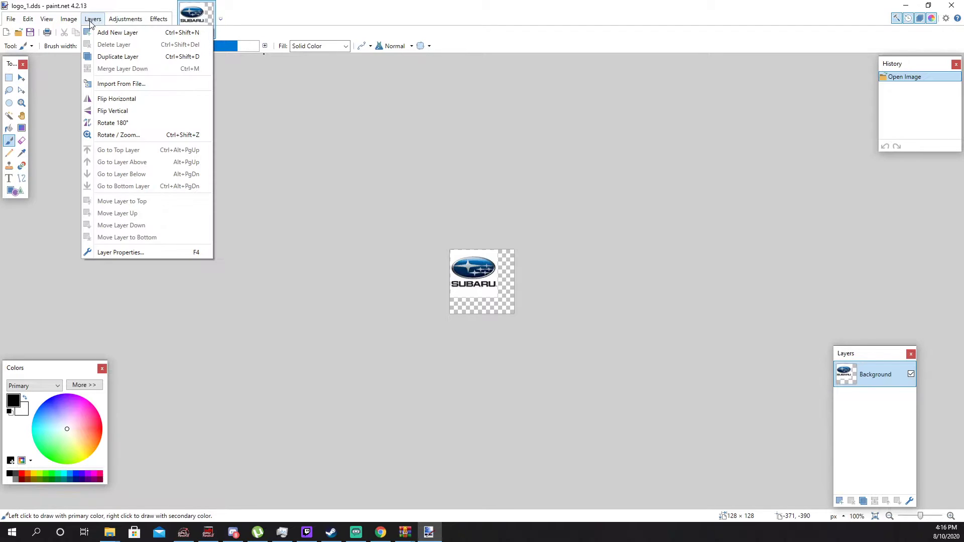
{"action": "left_click", "coordinate": [152, 84]}
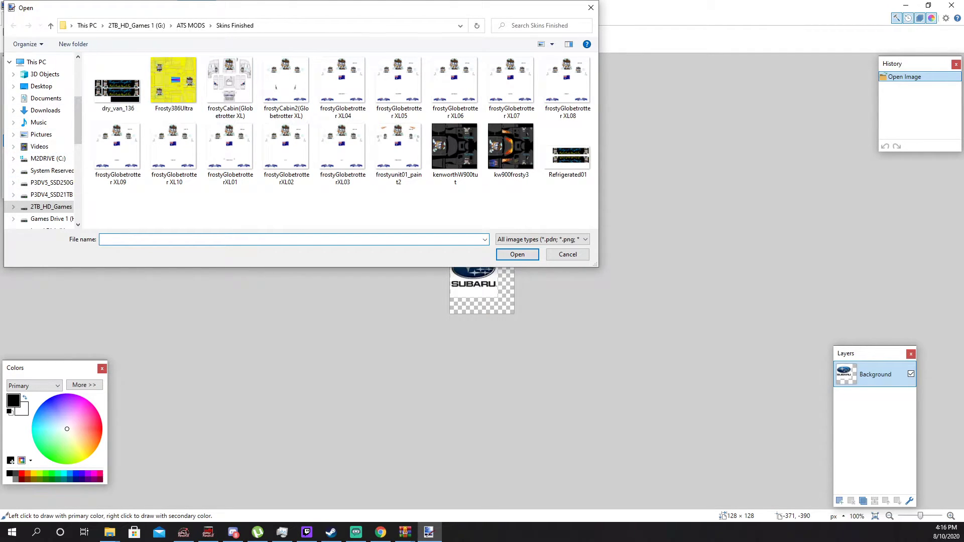
{"action": "scroll", "coordinate": [24, 146], "scroll_direction": "down", "scroll_amount": 1}
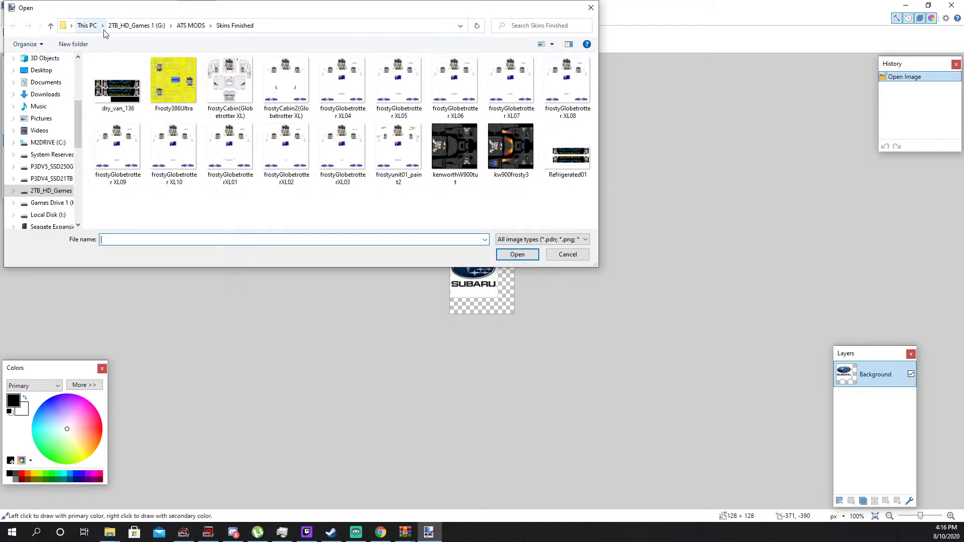
{"action": "left_click", "coordinate": [191, 27]}
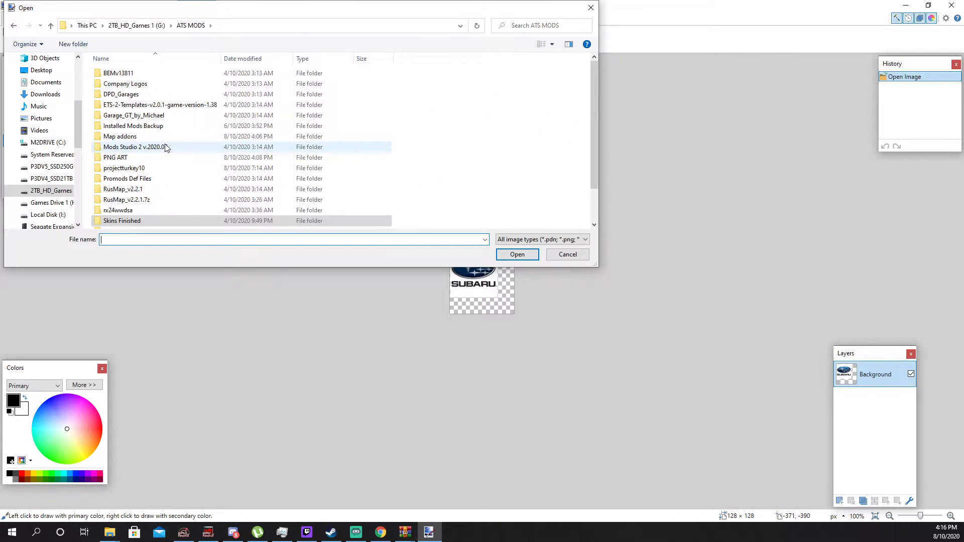
{"action": "double_click", "coordinate": [152, 158]}
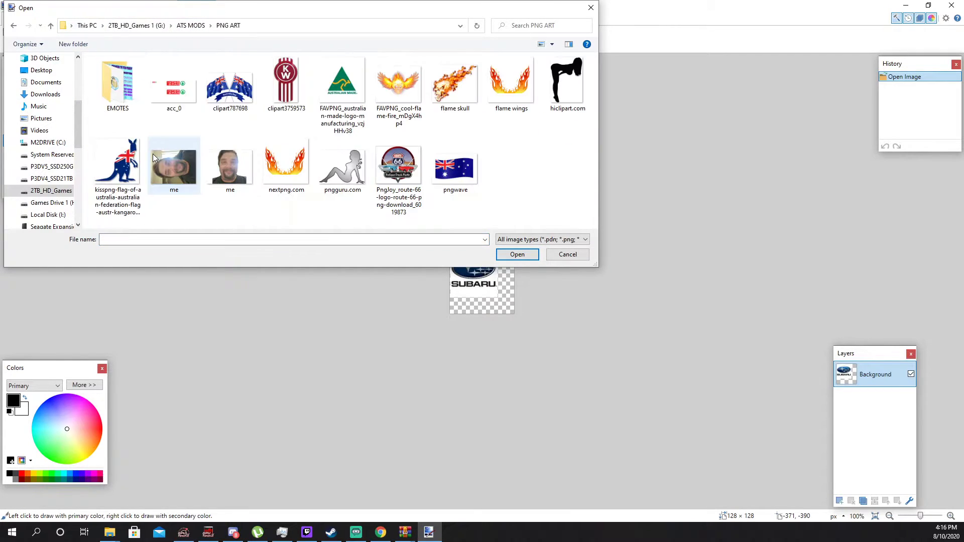
{"action": "double_click", "coordinate": [125, 97]}
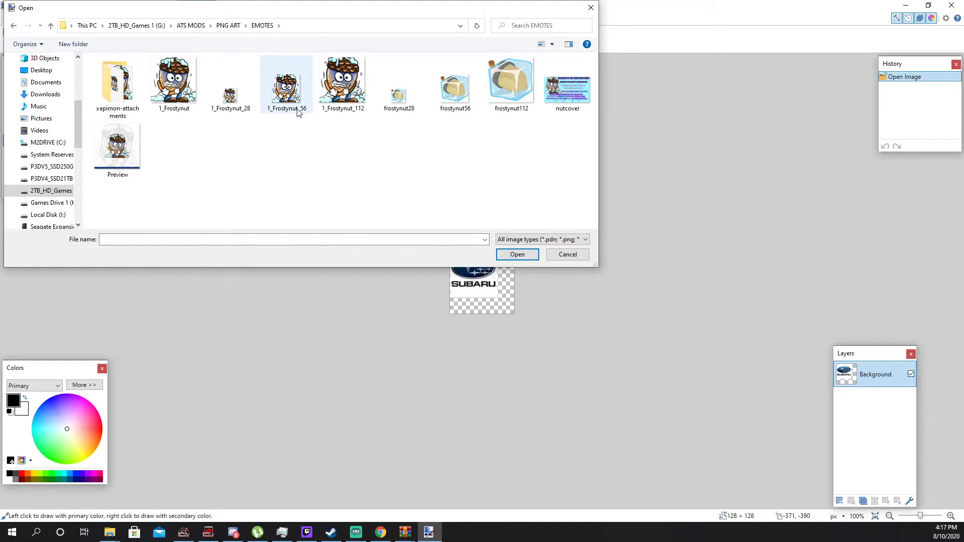
{"action": "double_click", "coordinate": [348, 83]}
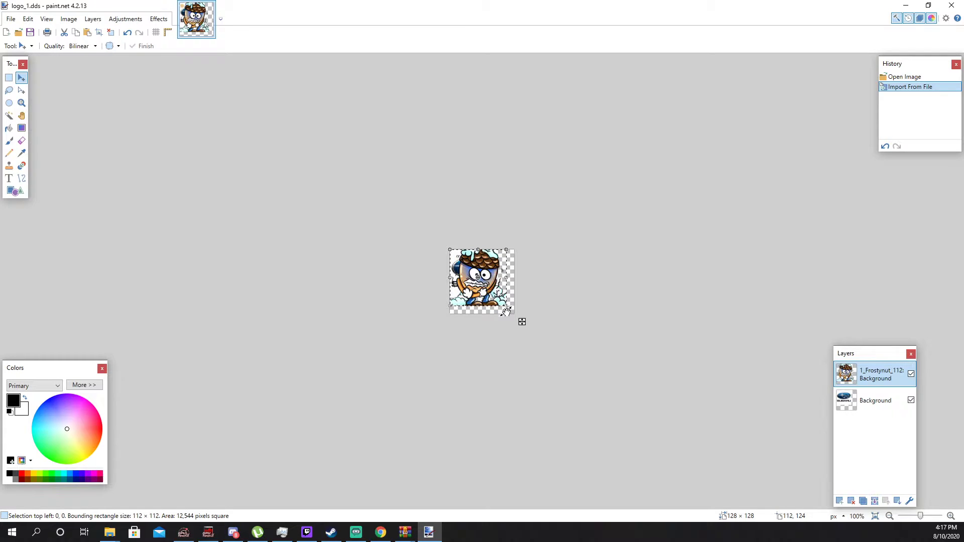
Shrink the Frostynut mascot to about 93×96 px and delete the Subaru Background layer
{"action": "left_click_drag", "start_coordinate": [506, 308], "coordinate": [498, 304]}
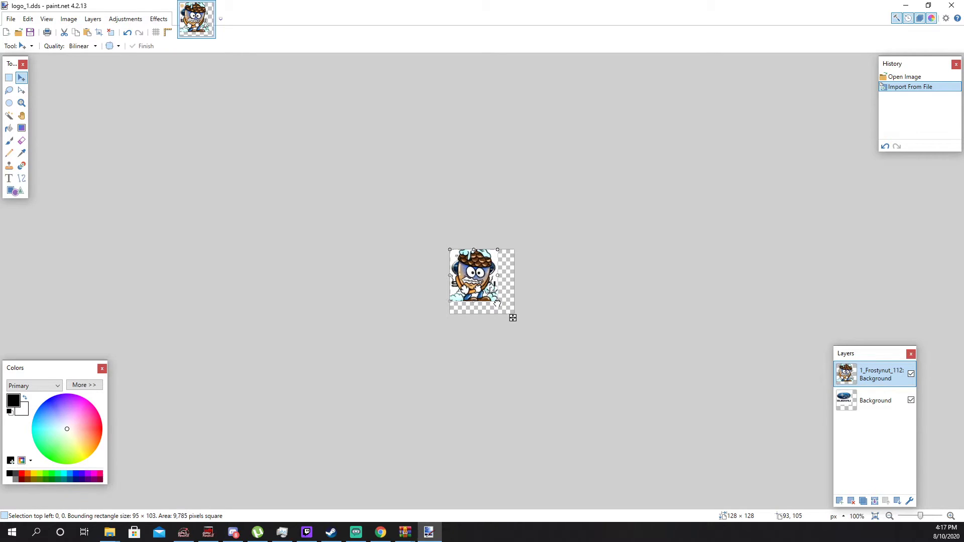
{"action": "left_click_drag", "start_coordinate": [499, 303], "coordinate": [498, 303]}
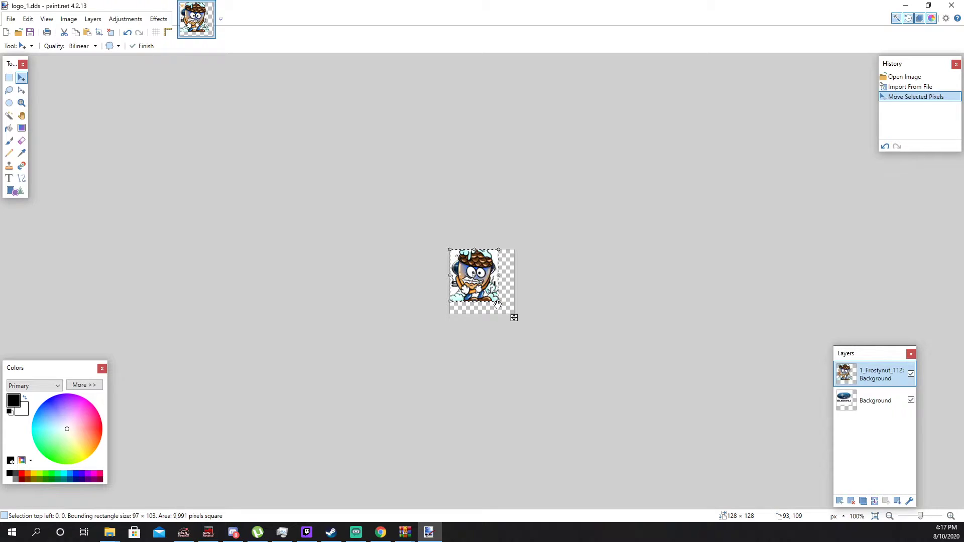
{"action": "mouse_move", "coordinate": [498, 301]}
{"action": "left_mouse_down"}
{"action": "mouse_move", "coordinate": [499, 291]}
{"action": "mouse_move", "coordinate": [497, 298]}
{"action": "left_mouse_up"}
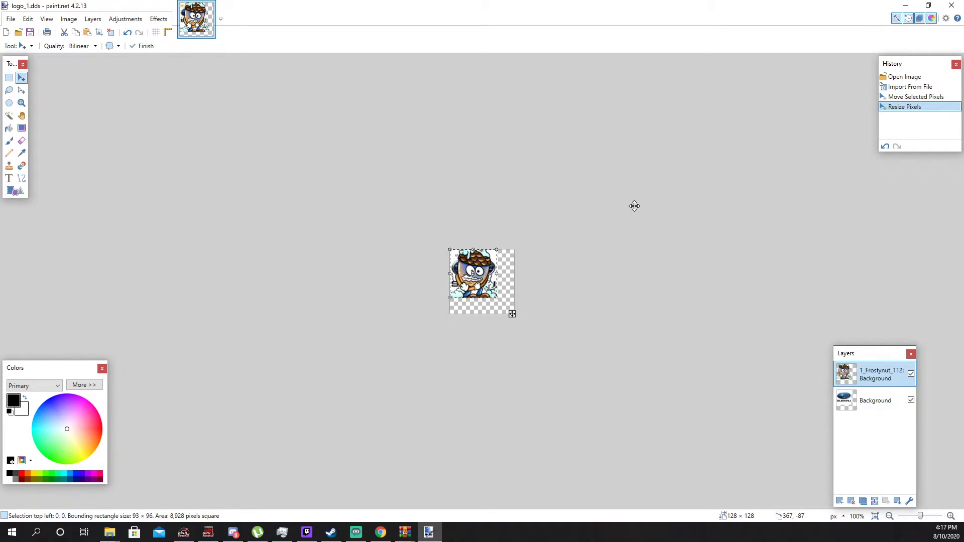
{"action": "left_click", "coordinate": [886, 410]}
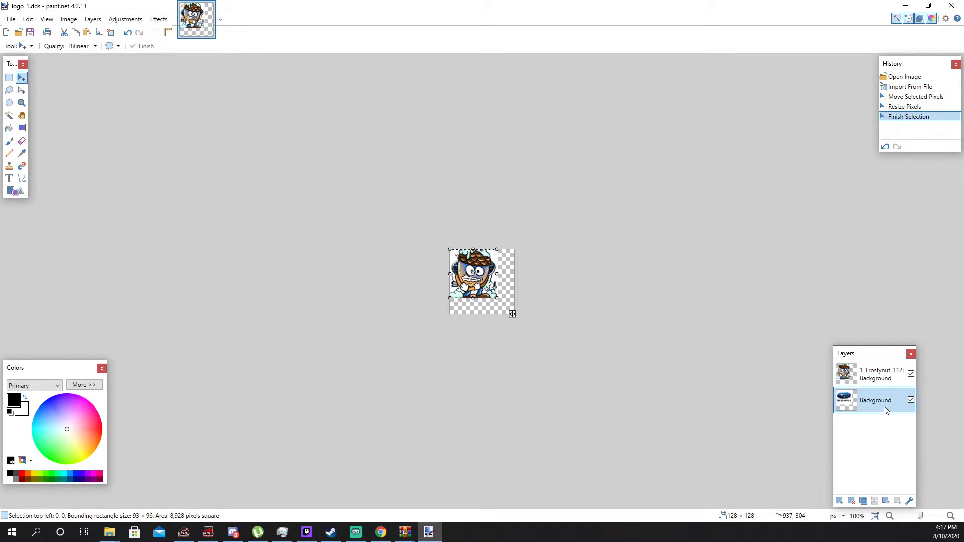
{"action": "left_click", "coordinate": [851, 501]}
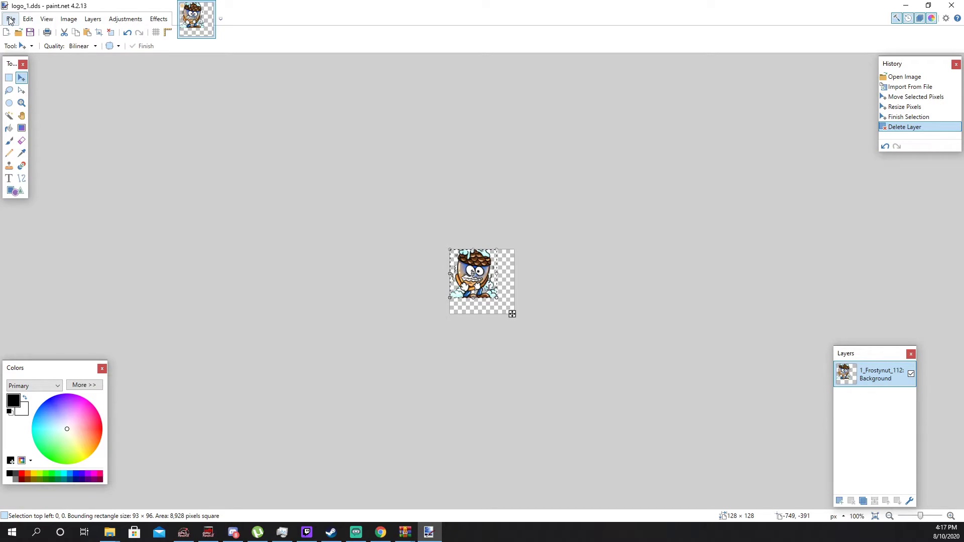
Overwrite logo_1.dds in player_logo as BC3 (Linear, DXT5) with mip maps
{"action": "left_click", "coordinate": [11, 20]}
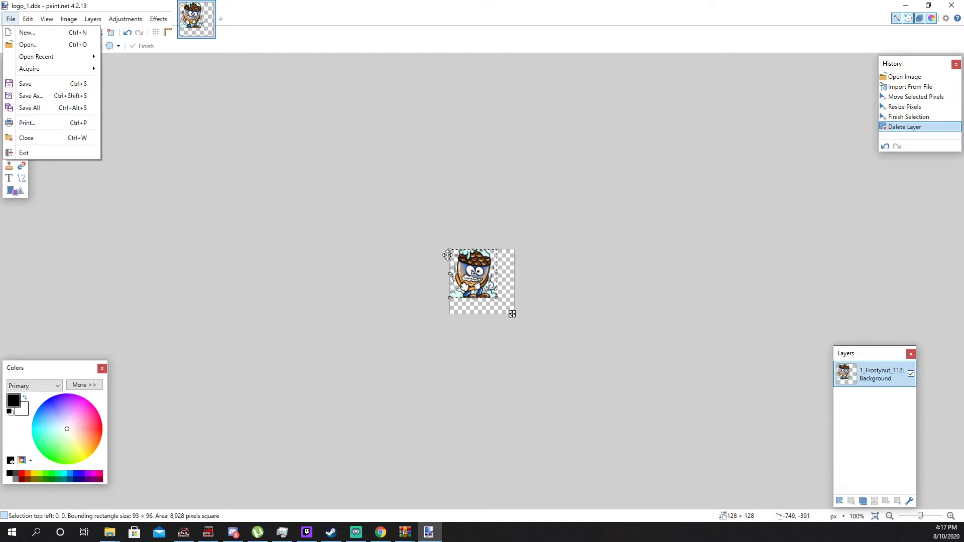
{"action": "left_click", "coordinate": [141, 4]}
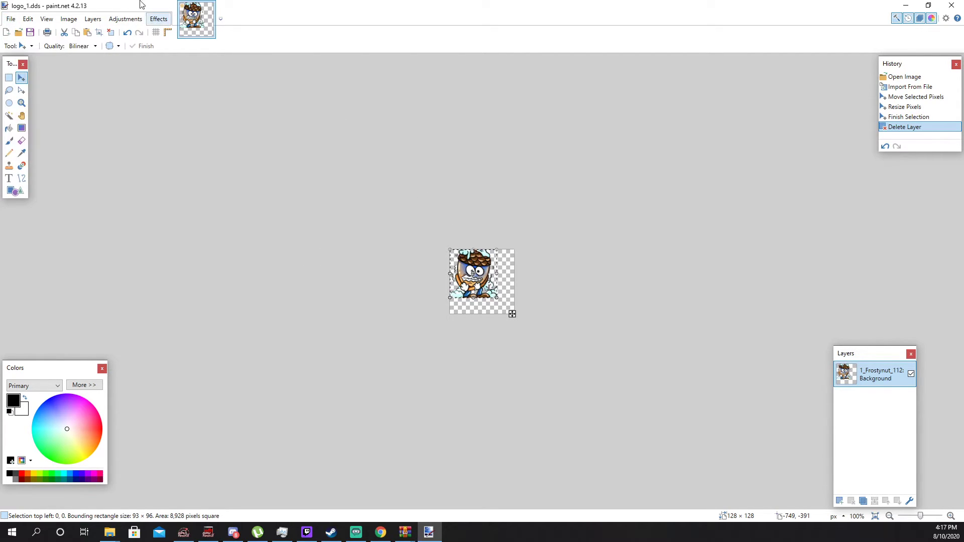
{"action": "left_click", "coordinate": [68, 18]}
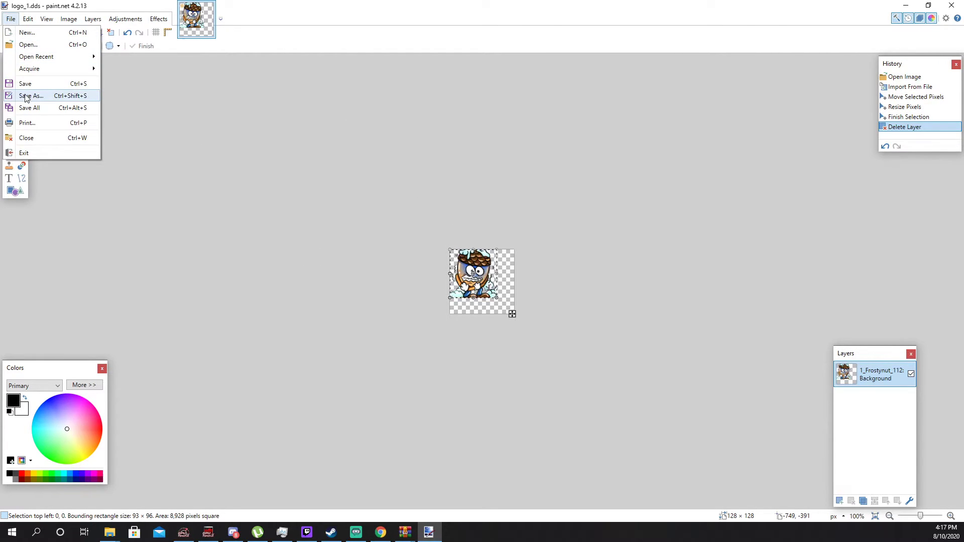
{"action": "left_click", "coordinate": [27, 97]}
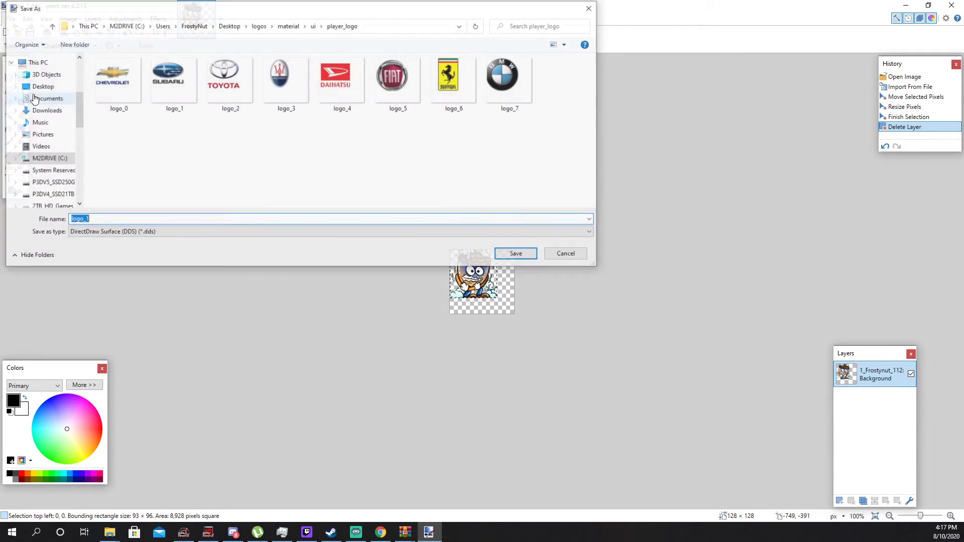
{"action": "left_click", "coordinate": [182, 100]}
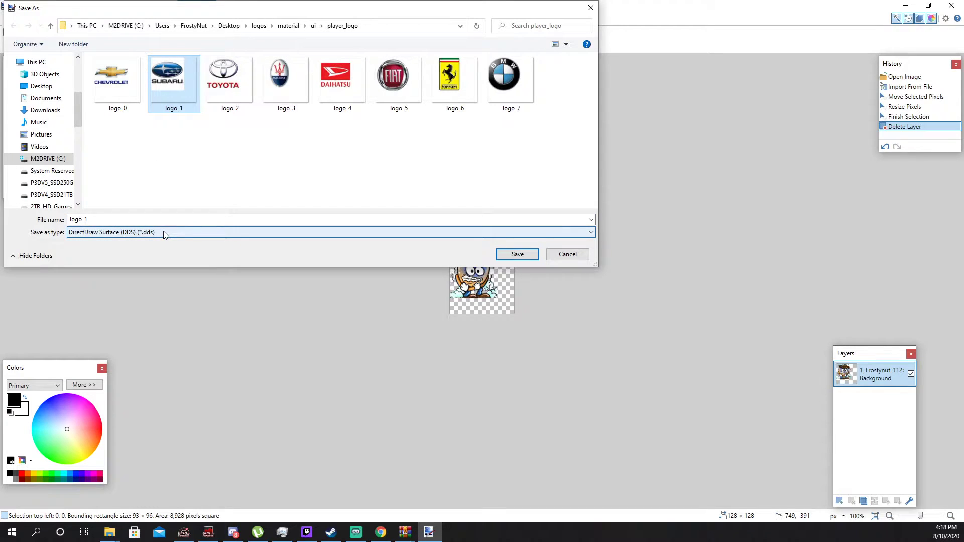
{"action": "left_click", "coordinate": [518, 254]}
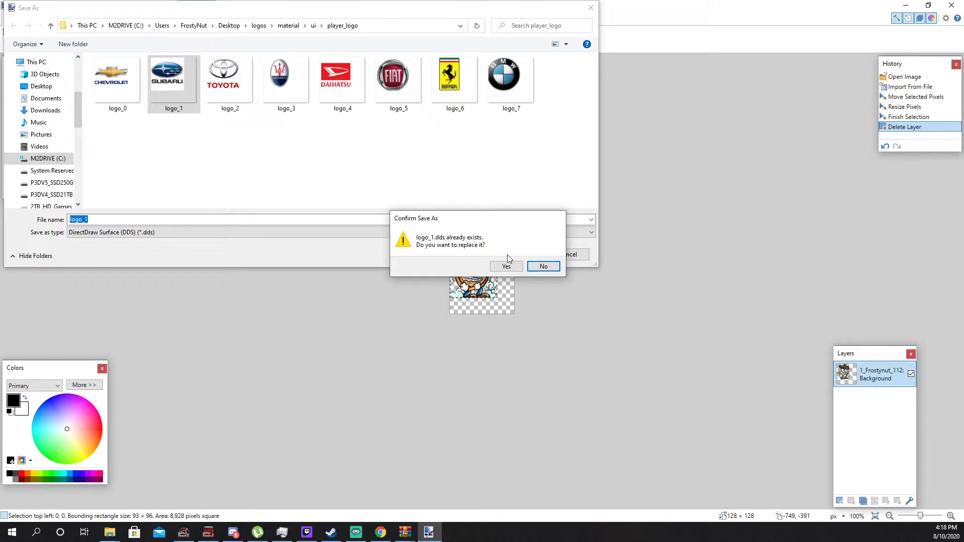
{"action": "left_click", "coordinate": [504, 267]}
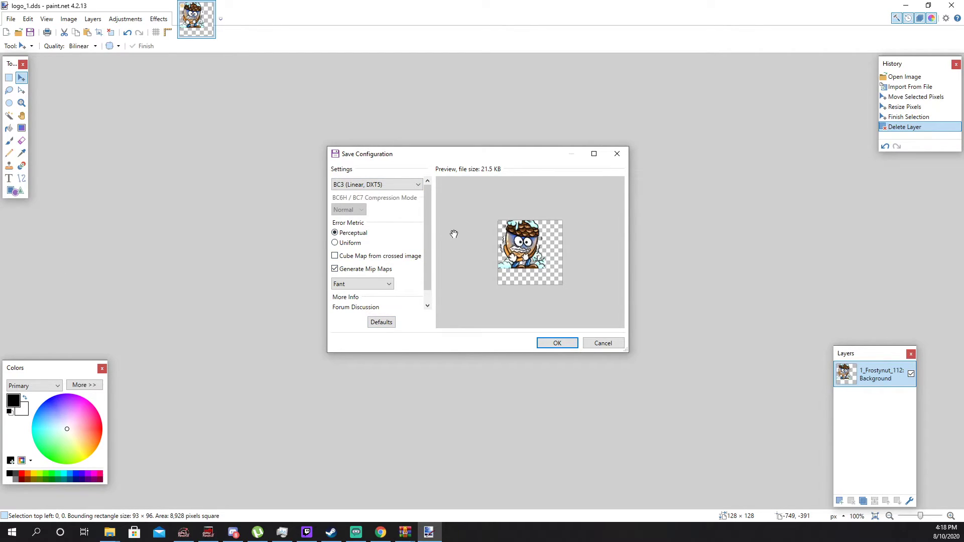
{"action": "left_click", "coordinate": [564, 344]}
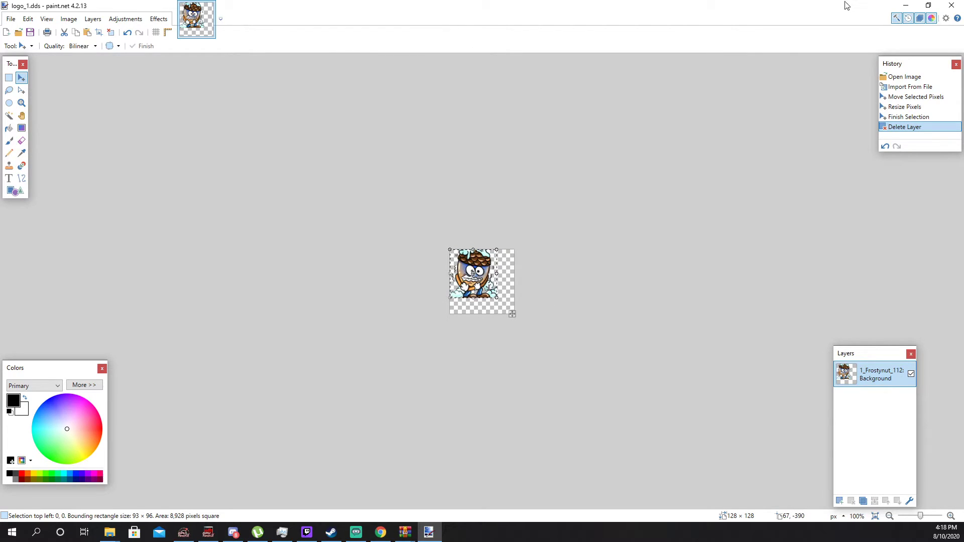
Minimize paint.net, preview the saved logo_1, then return to the logos folder
{"action": "left_click", "coordinate": [906, 5]}
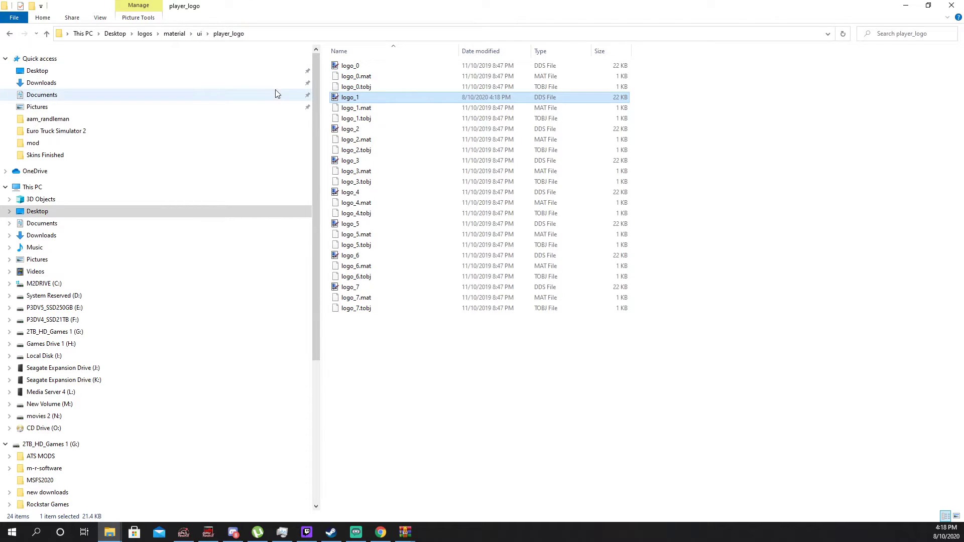
{"action": "double_click", "coordinate": [366, 97]}
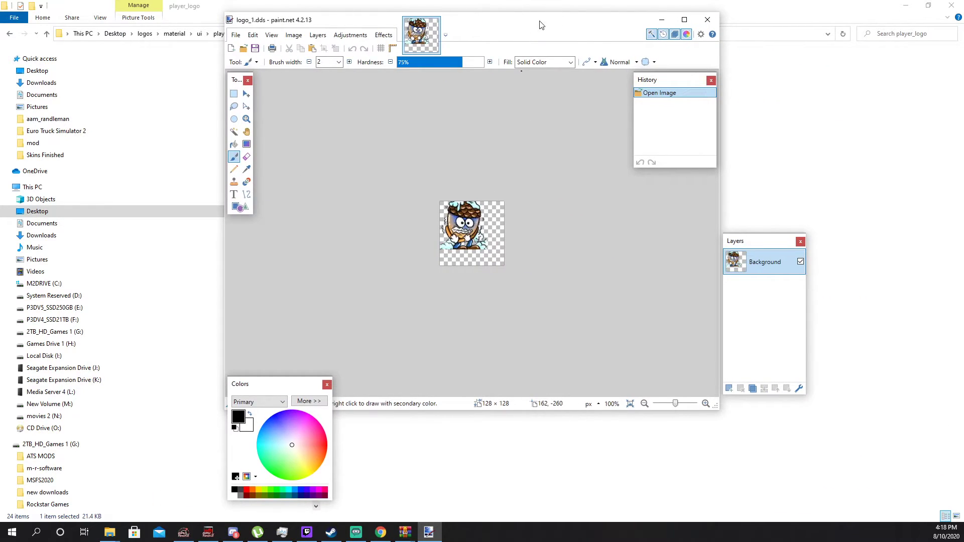
{"action": "left_click", "coordinate": [707, 20]}
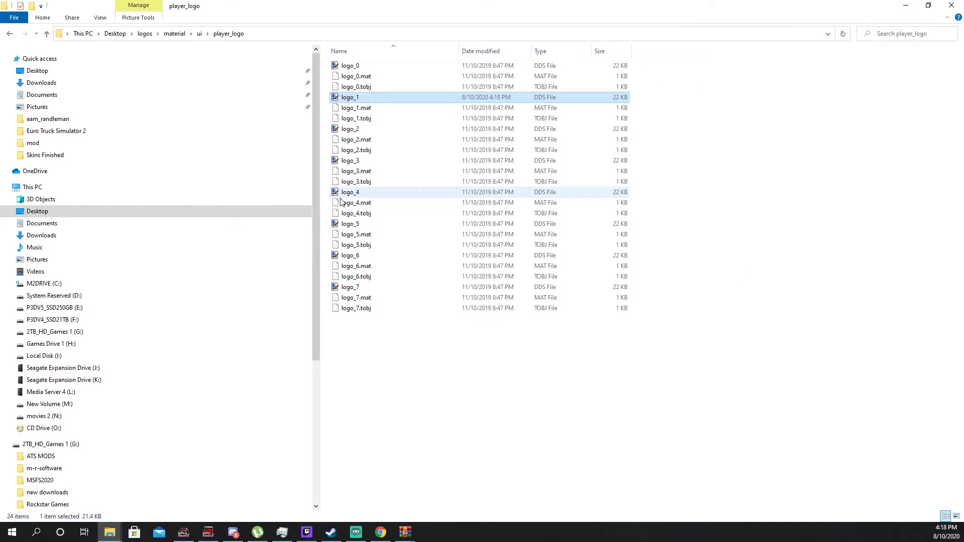
{"action": "left_click", "coordinate": [145, 34]}
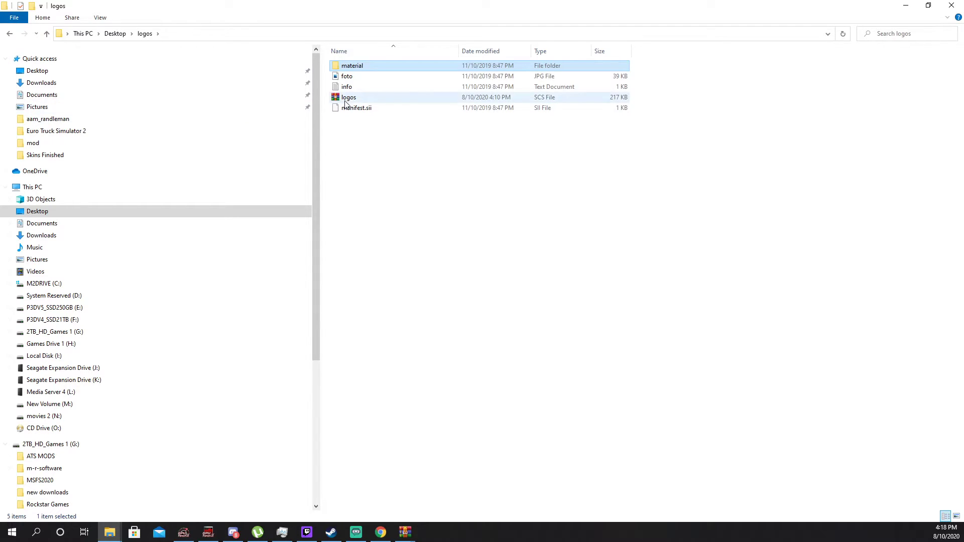
Select manifest.sii and info in the logos folder
{"action": "left_click_drag", "start_coordinate": [346, 100], "coordinate": [340, 137]}
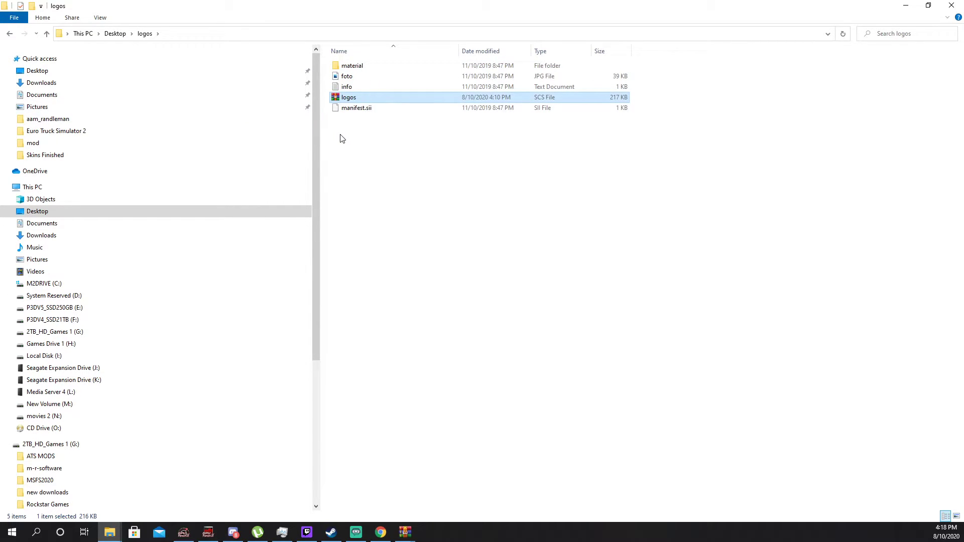
{"action": "left_click", "coordinate": [346, 110]}
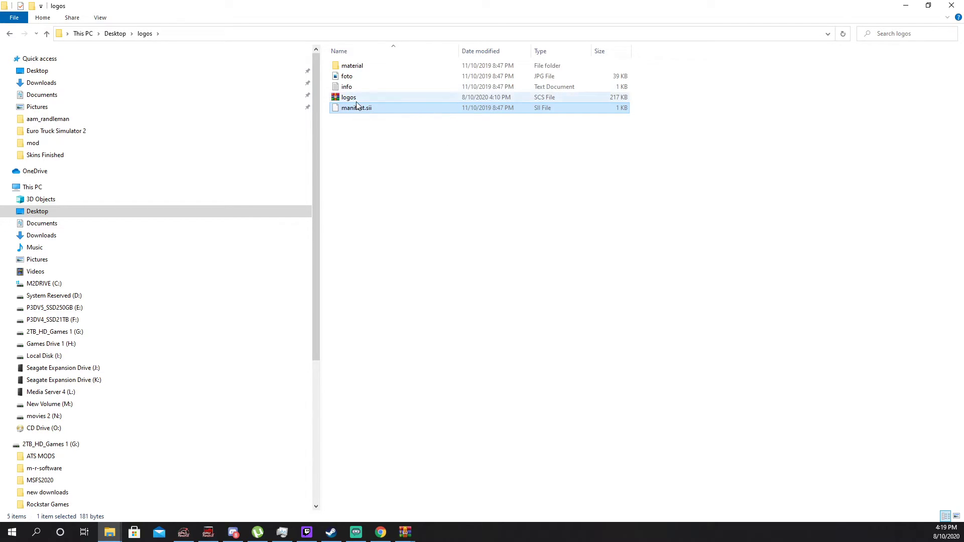
{"action": "left_click", "coordinate": [357, 87], "text": "ctrl"}
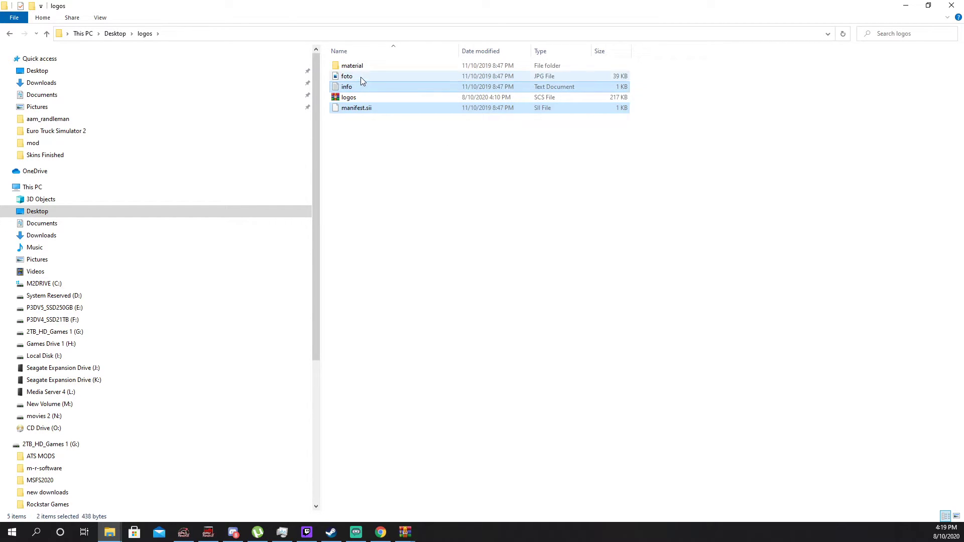
Sort the logos folder by size, largest first, and select foto, info, manifest.sii and material
{"action": "left_click", "coordinate": [395, 51]}
{"action": "left_click", "coordinate": [395, 51]}
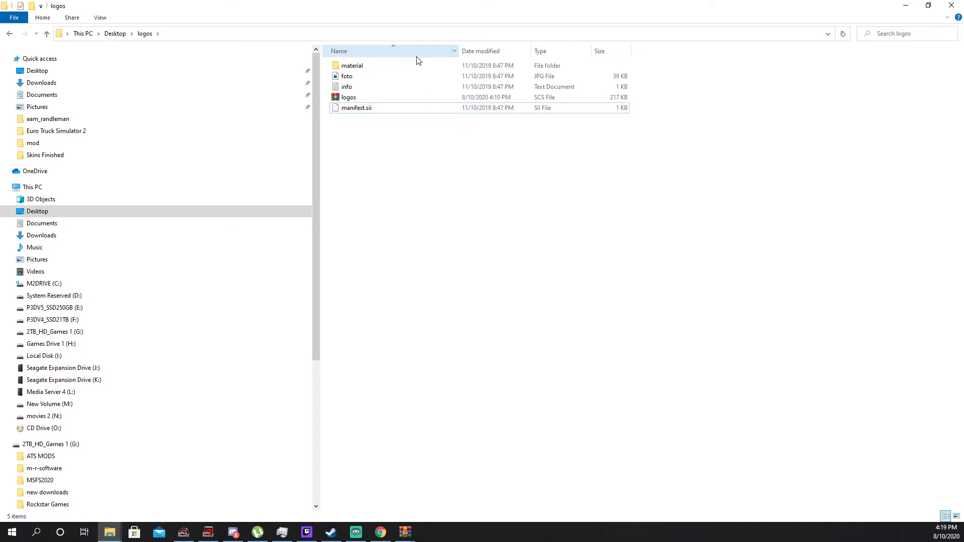
{"action": "left_click", "coordinate": [588, 52]}
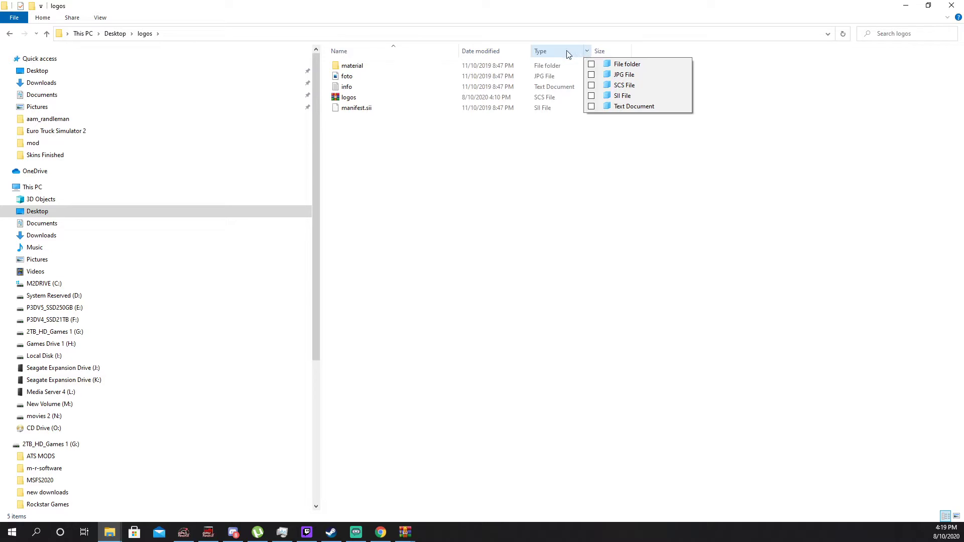
{"action": "left_click", "coordinate": [567, 56]}
{"action": "left_click", "coordinate": [565, 54]}
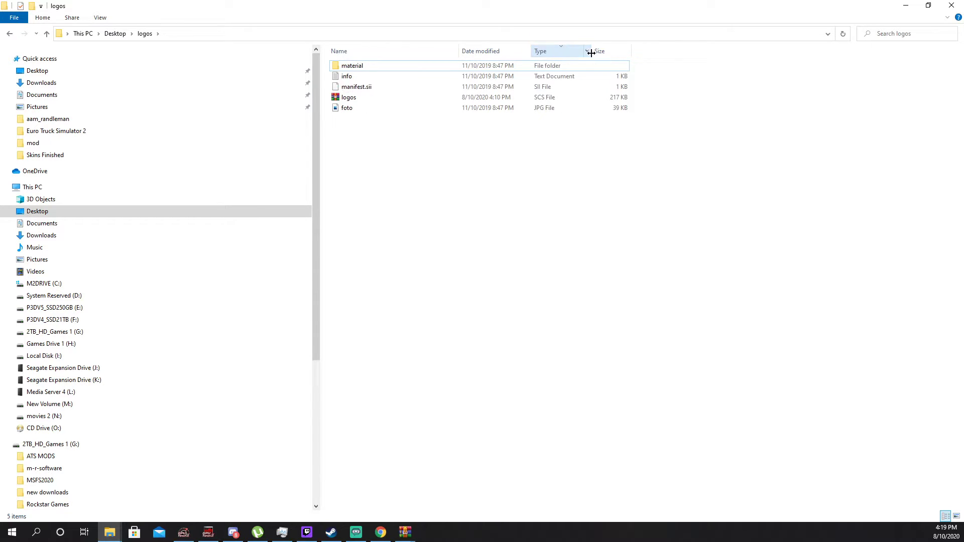
{"action": "left_click", "coordinate": [607, 55]}
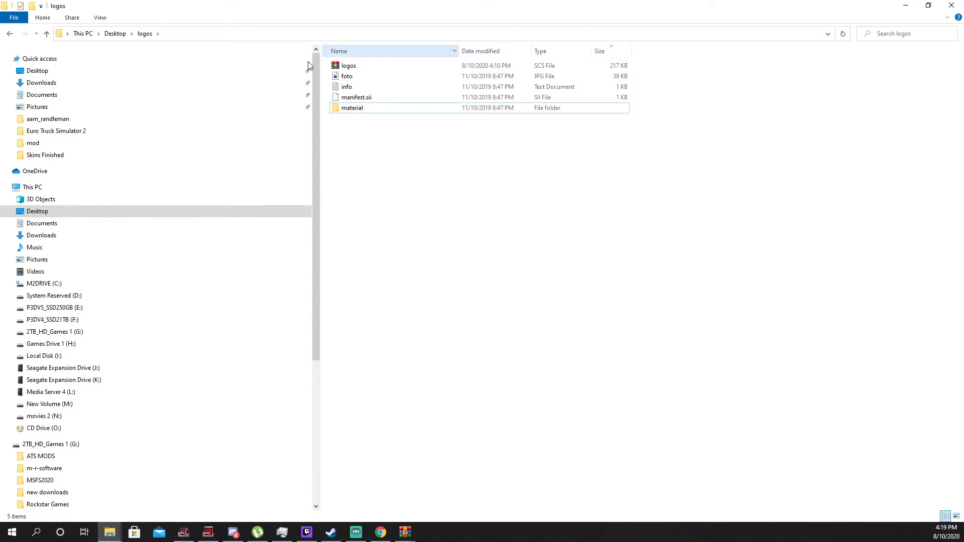
{"action": "left_click_drag", "start_coordinate": [328, 73], "coordinate": [345, 112]}
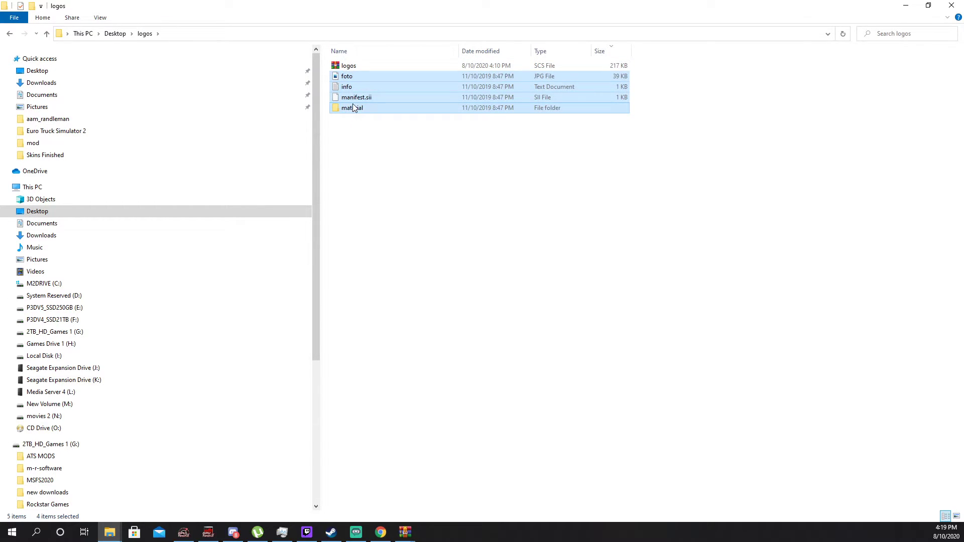
Pack foto, info, manifest.sii and material as ZIP into logos.scs, now 81 KB
{"action": "right_click", "coordinate": [360, 87]}
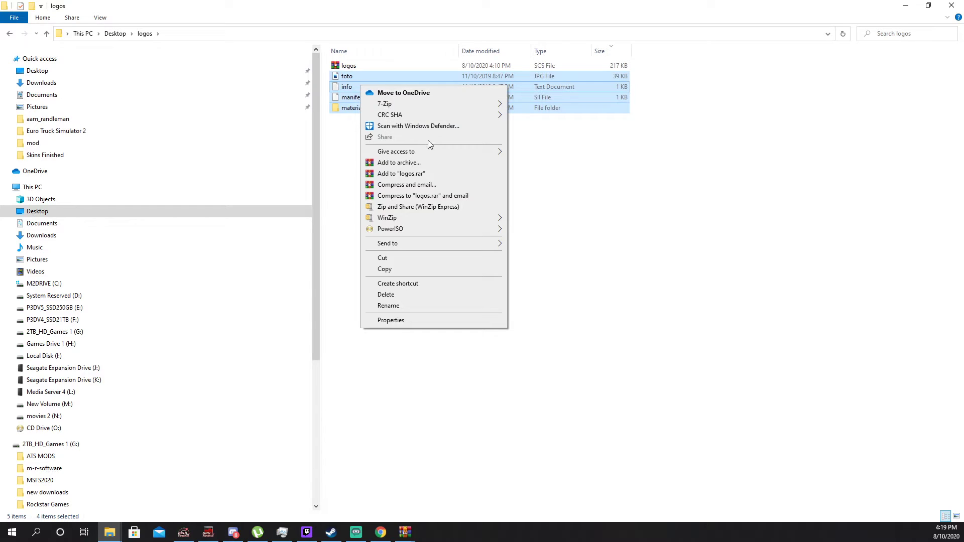
{"action": "mouse_move", "coordinate": [429, 153]}
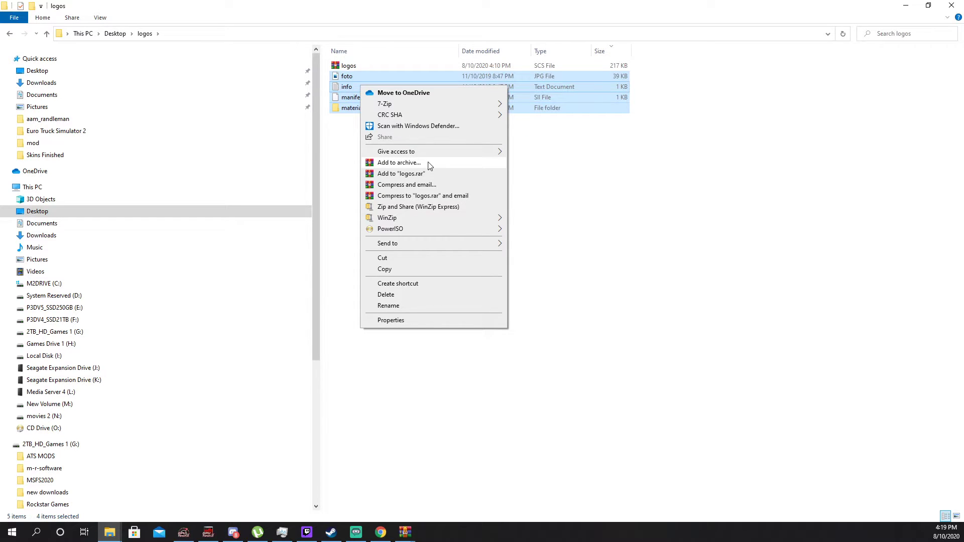
{"action": "left_click", "coordinate": [430, 165]}
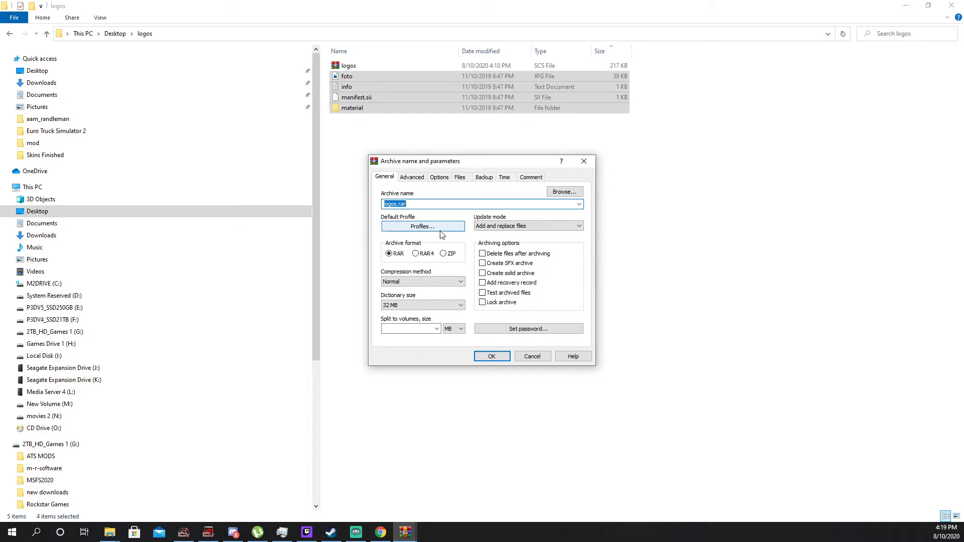
{"action": "left_click", "coordinate": [446, 255]}
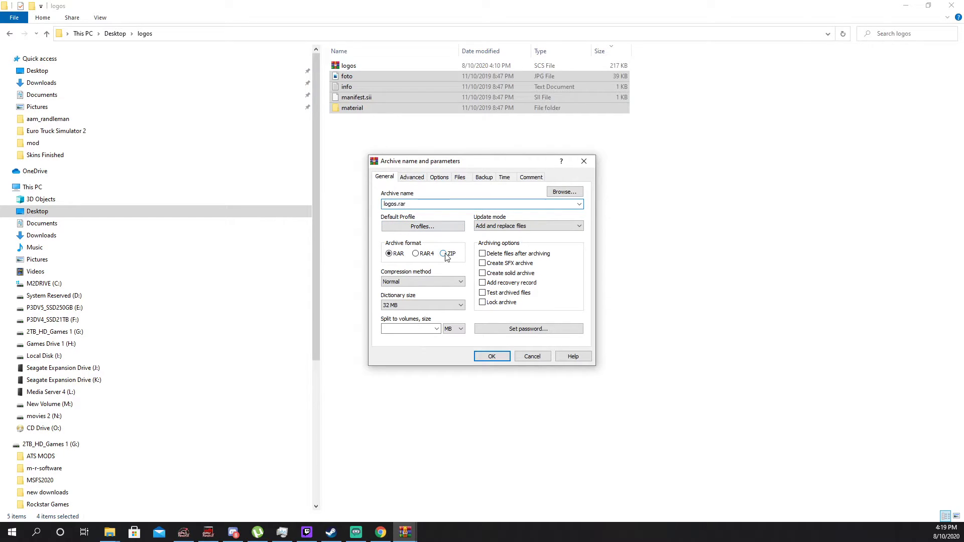
{"action": "double_click", "coordinate": [417, 204]}
{"action": "left_click", "coordinate": [422, 204]}
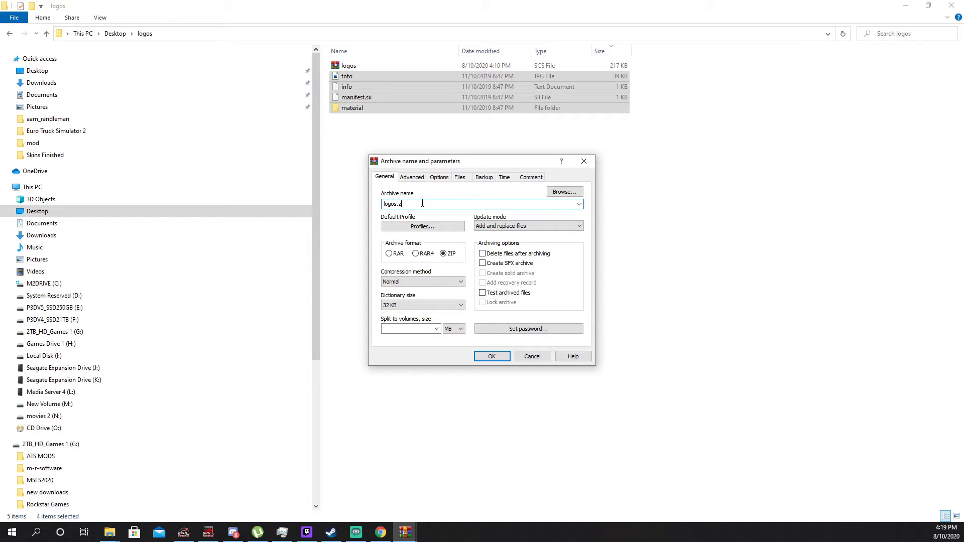
{"action": "left_click", "coordinate": [503, 357]}
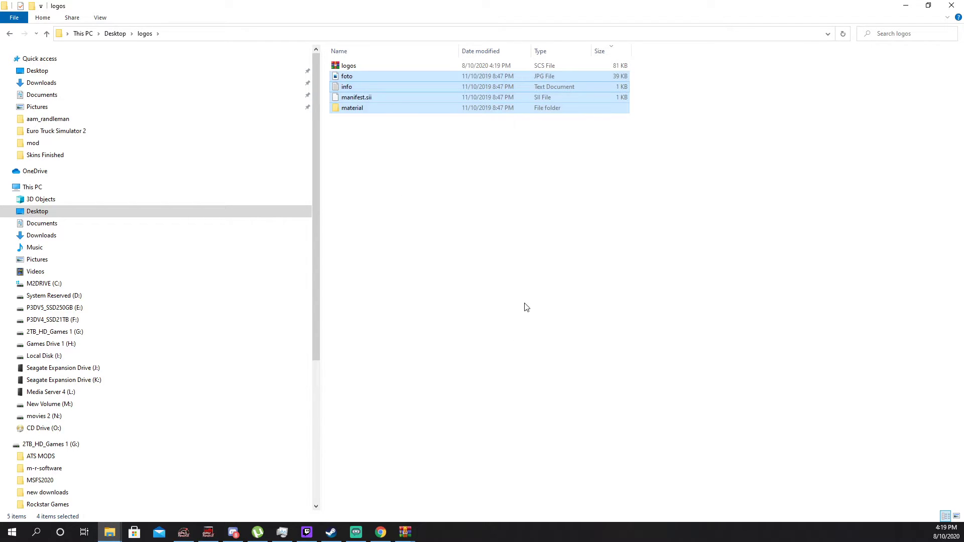
Copy the logos SCS file into the mod folder under Documents > Euro Truck Simulator 2
{"action": "left_click", "coordinate": [350, 68]}
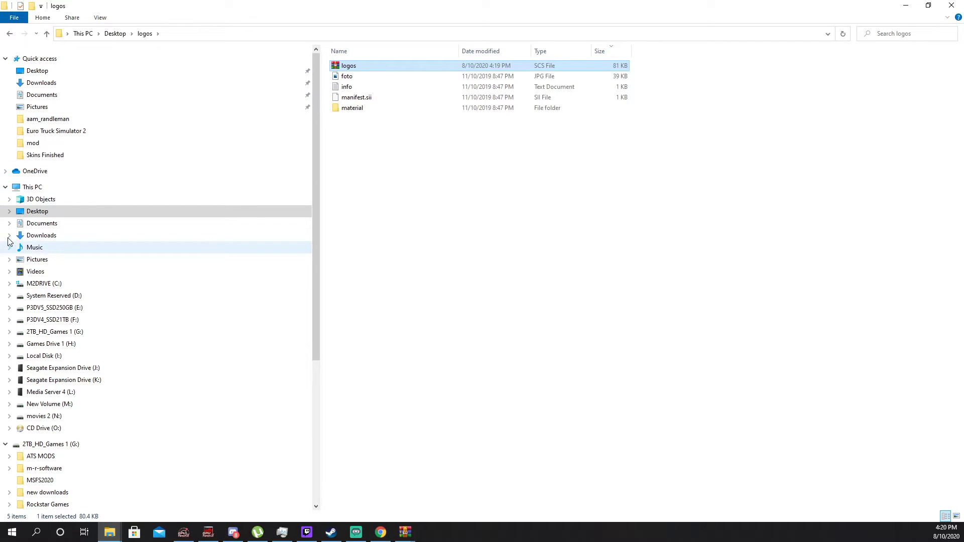
{"action": "left_click", "coordinate": [9, 223]}
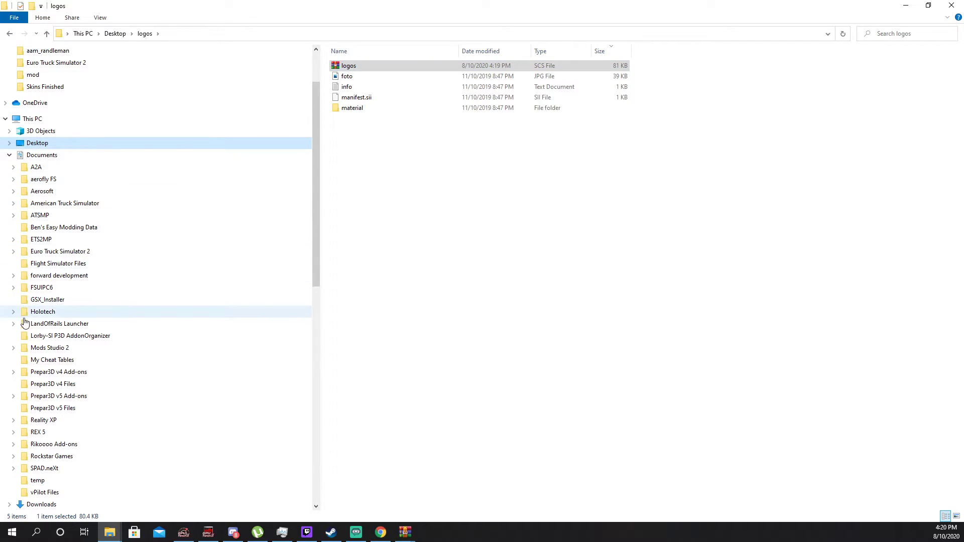
{"action": "left_click", "coordinate": [13, 251]}
{"action": "left_click", "coordinate": [354, 67]}
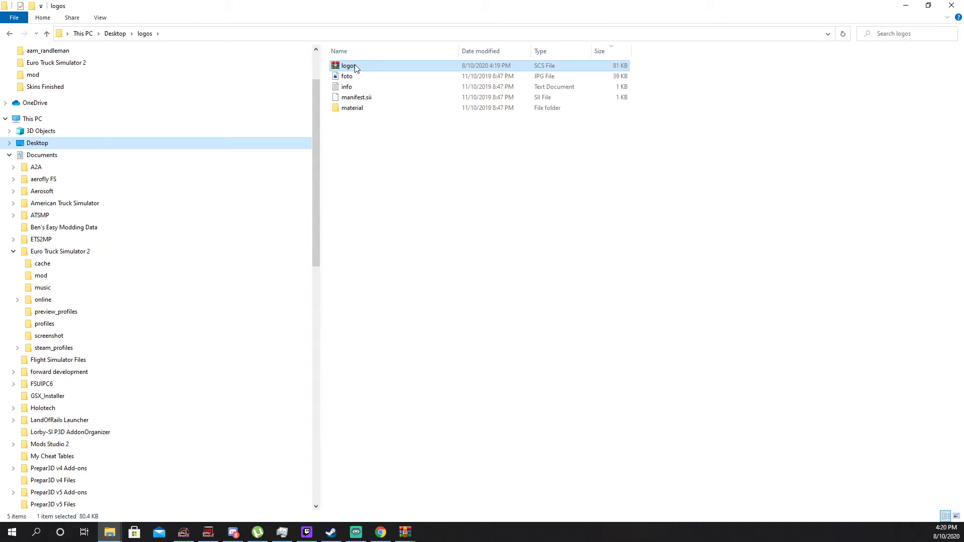
{"action": "left_click_drag", "start_coordinate": [355, 69], "coordinate": [70, 277]}
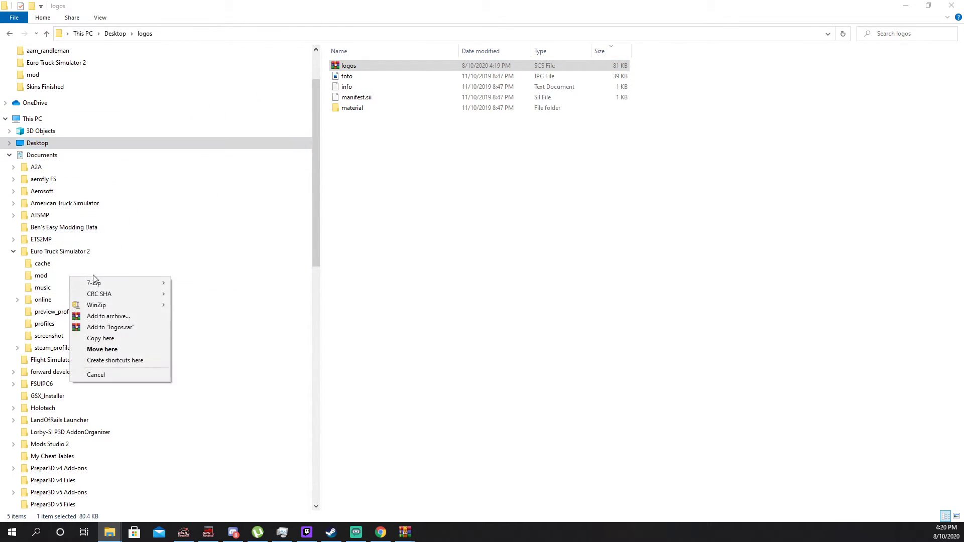
{"action": "left_click", "coordinate": [97, 338]}
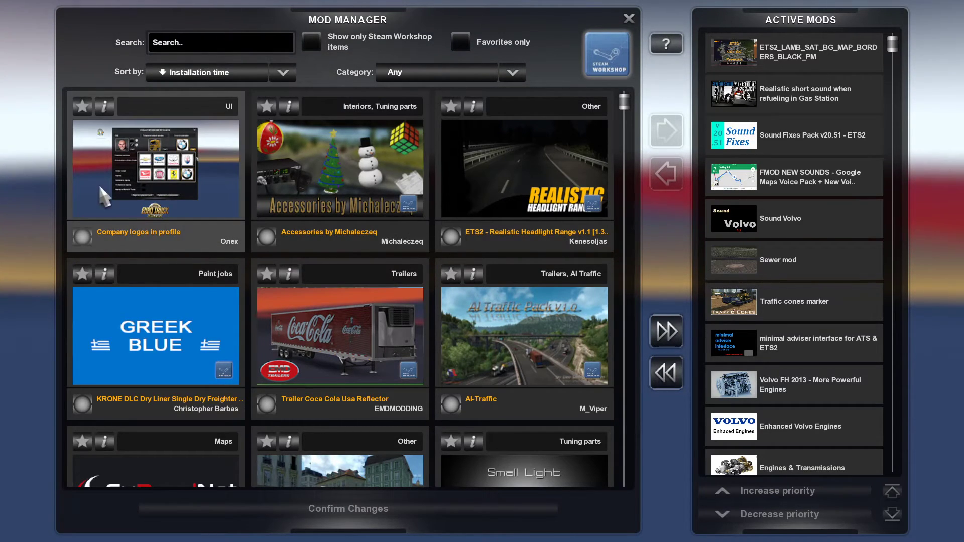
Activate the Company logos in profile mod and lower its load priority
{"action": "double_click", "coordinate": [156, 171]}
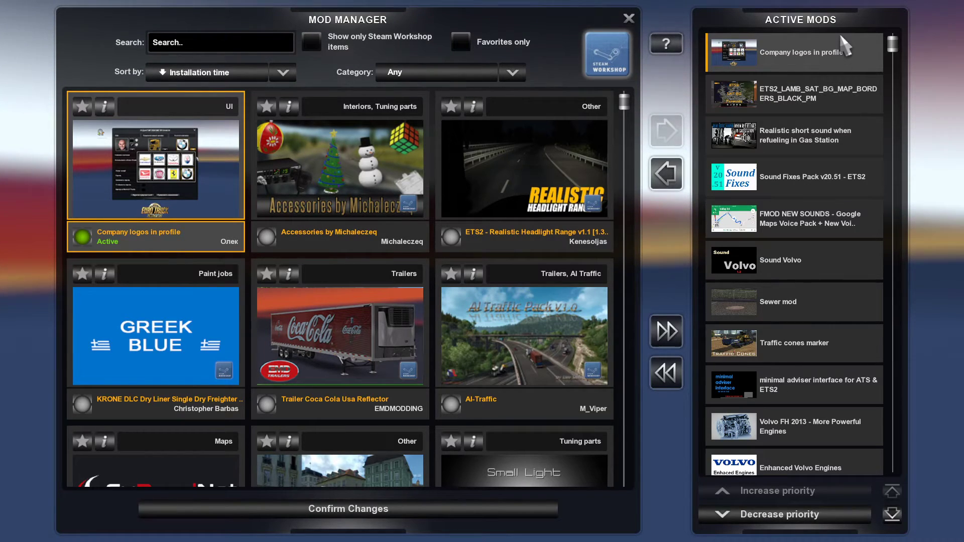
{"action": "left_click", "coordinate": [771, 515]}
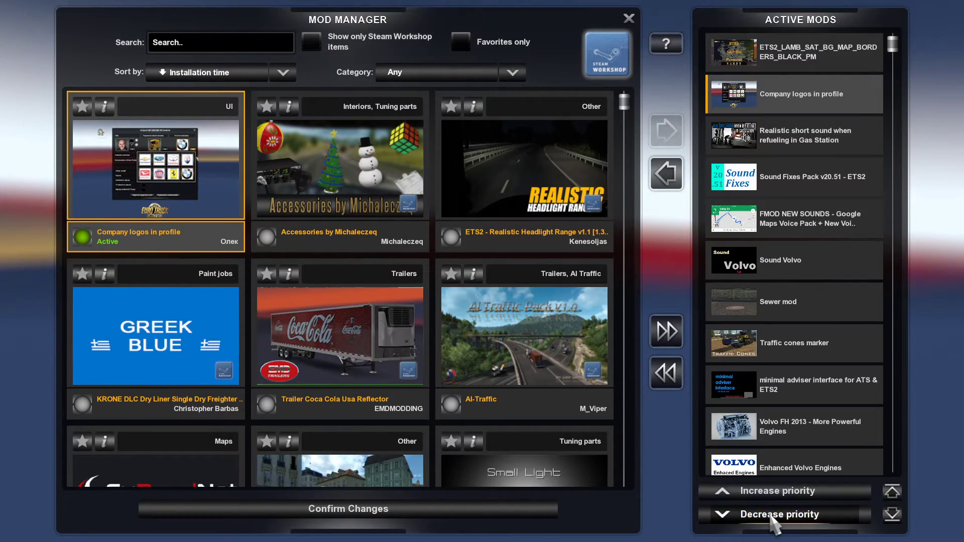
{"action": "left_click", "coordinate": [771, 515]}
{"action": "left_click", "coordinate": [771, 514]}
{"action": "left_click", "coordinate": [771, 515]}
{"action": "left_click", "coordinate": [771, 515]}
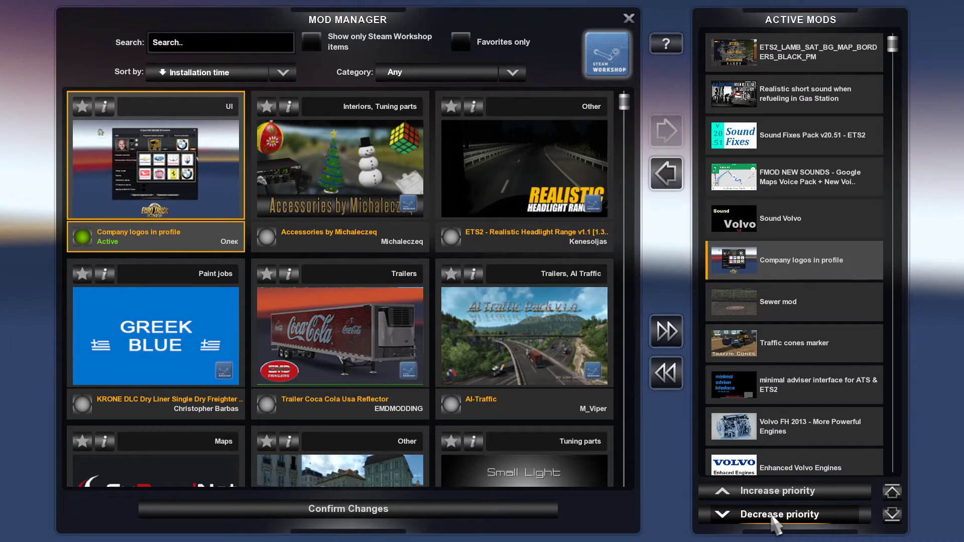
Deactivate the European Real Player Company mod and confirm the mod changes
{"action": "scroll", "coordinate": [807, 299], "scroll_direction": "down", "scroll_amount": 6}
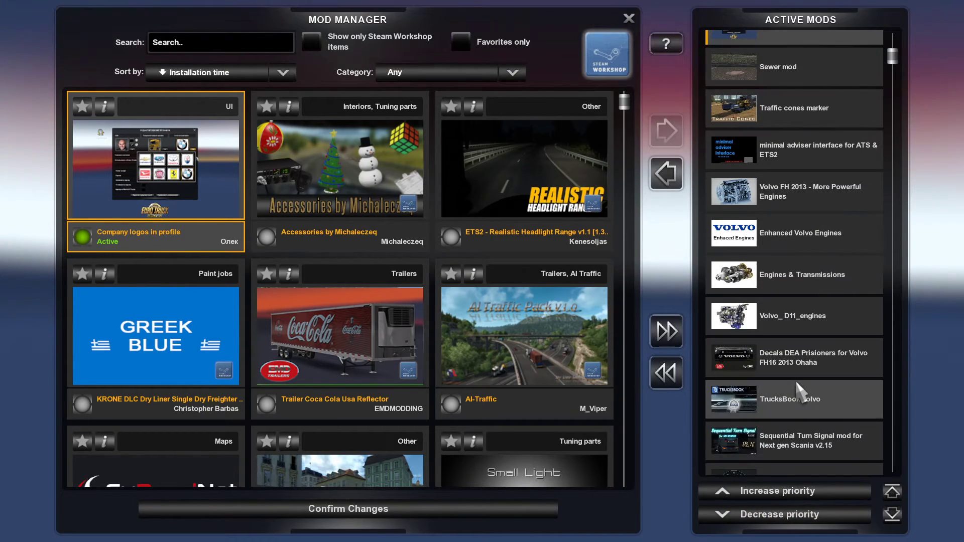
{"action": "scroll", "coordinate": [798, 391], "scroll_direction": "down", "scroll_amount": 12}
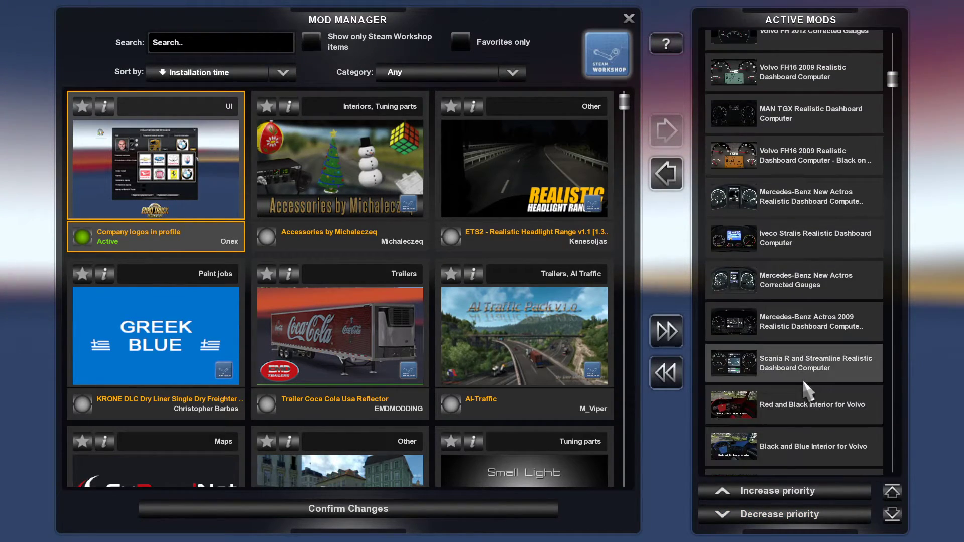
{"action": "scroll", "coordinate": [806, 390], "scroll_direction": "down", "scroll_amount": 7}
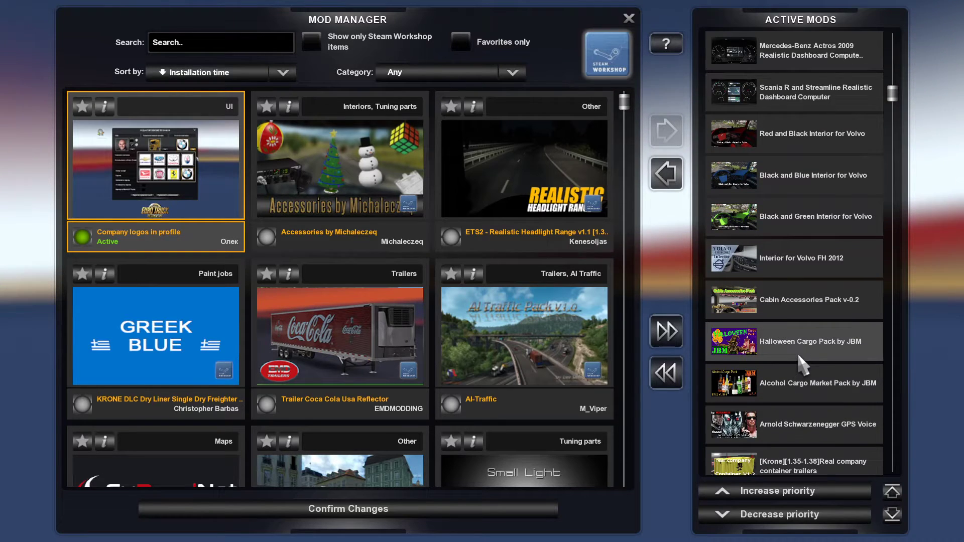
{"action": "scroll", "coordinate": [801, 354], "scroll_direction": "down", "scroll_amount": 7}
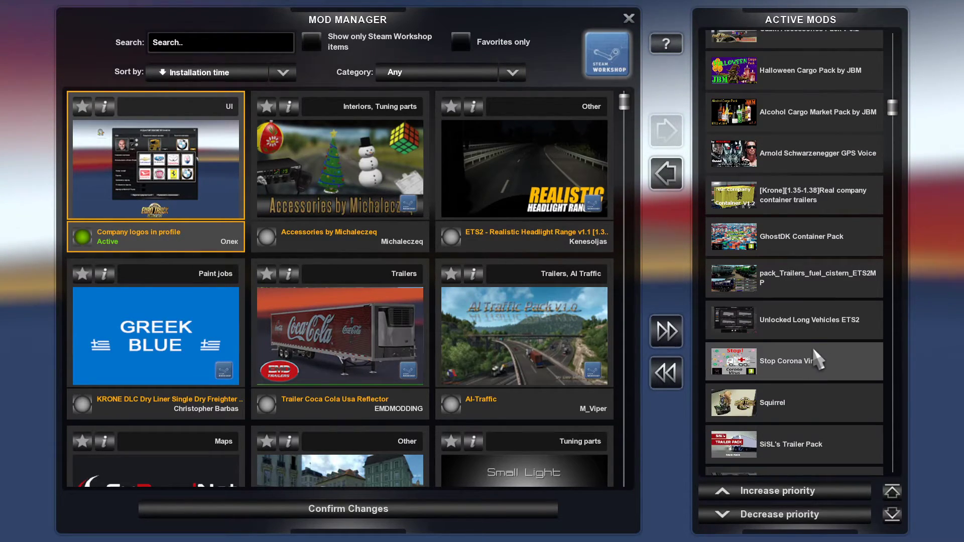
{"action": "scroll", "coordinate": [812, 354], "scroll_direction": "down", "scroll_amount": 10}
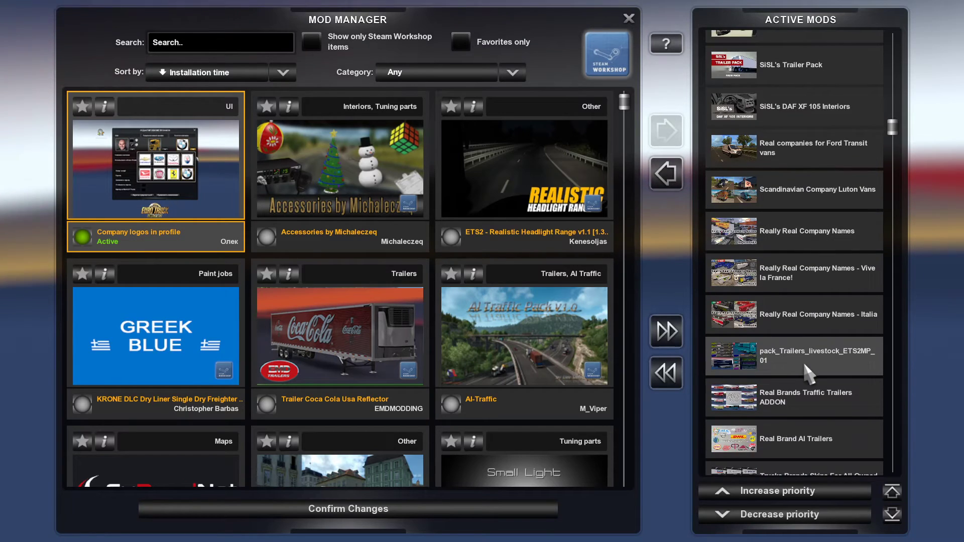
{"action": "scroll", "coordinate": [804, 362], "scroll_direction": "down", "scroll_amount": 7}
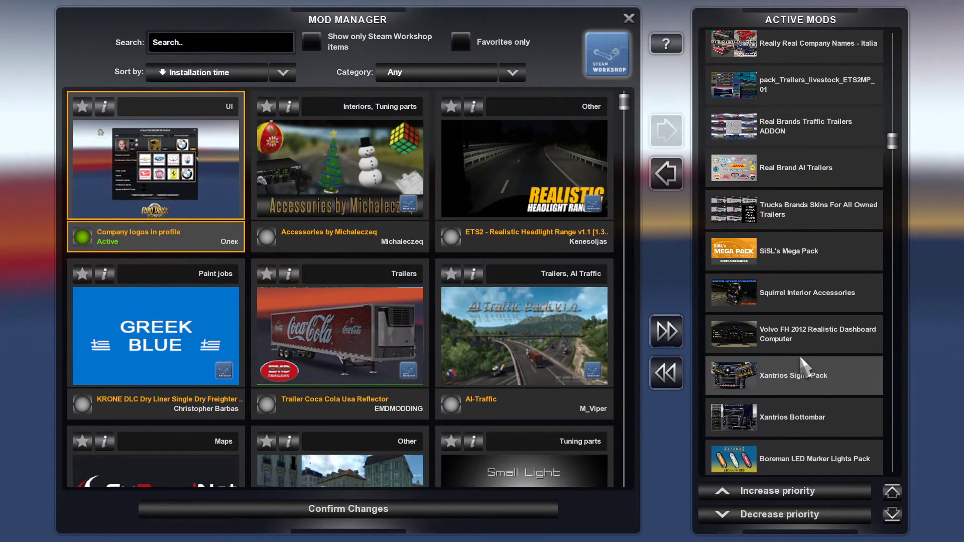
{"action": "scroll", "coordinate": [803, 367], "scroll_direction": "down", "scroll_amount": 10}
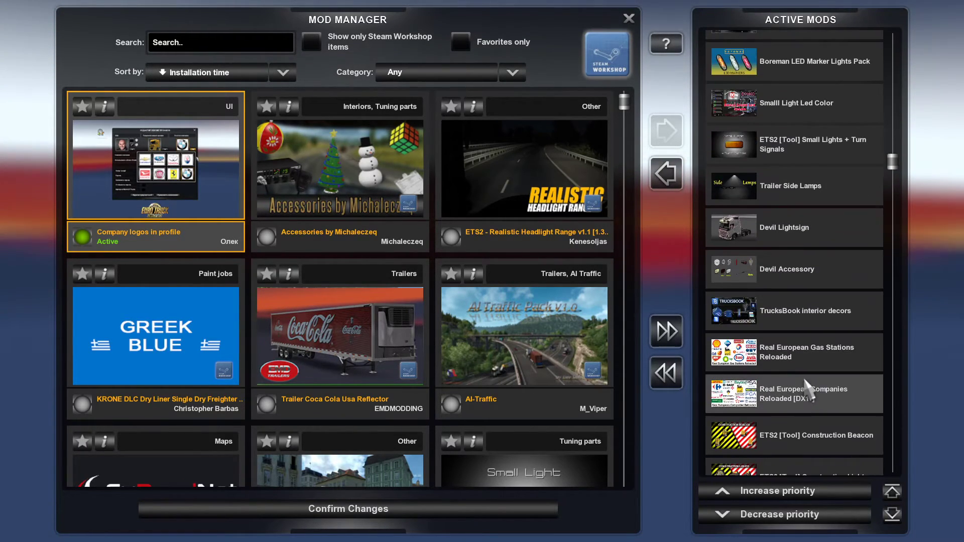
{"action": "scroll", "coordinate": [808, 391], "scroll_direction": "down", "scroll_amount": 12}
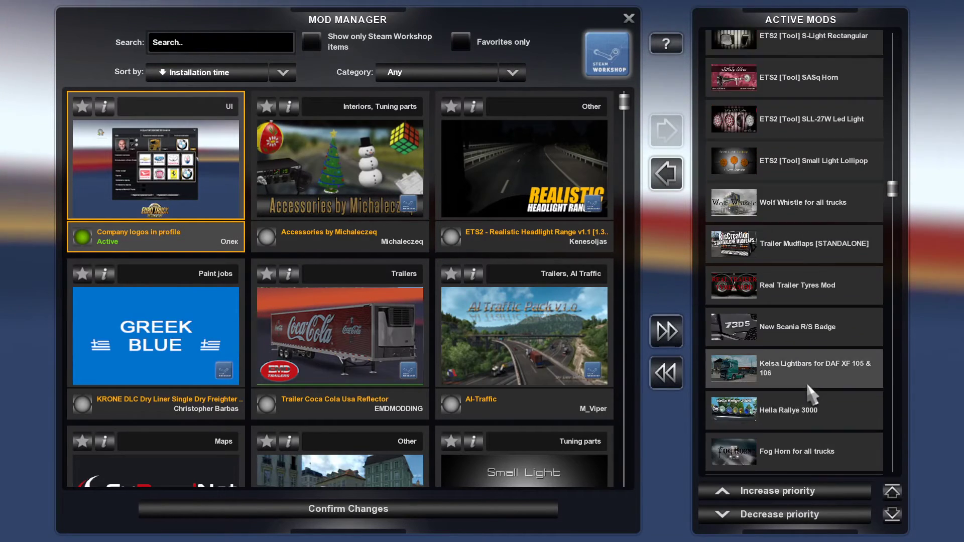
{"action": "scroll", "coordinate": [811, 392], "scroll_direction": "down", "scroll_amount": 7}
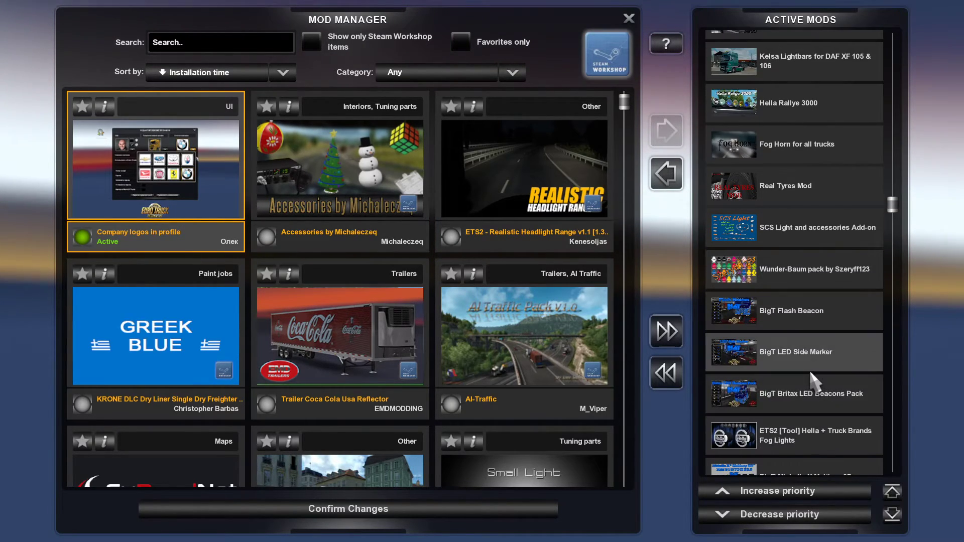
{"action": "scroll", "coordinate": [811, 373], "scroll_direction": "down", "scroll_amount": 9}
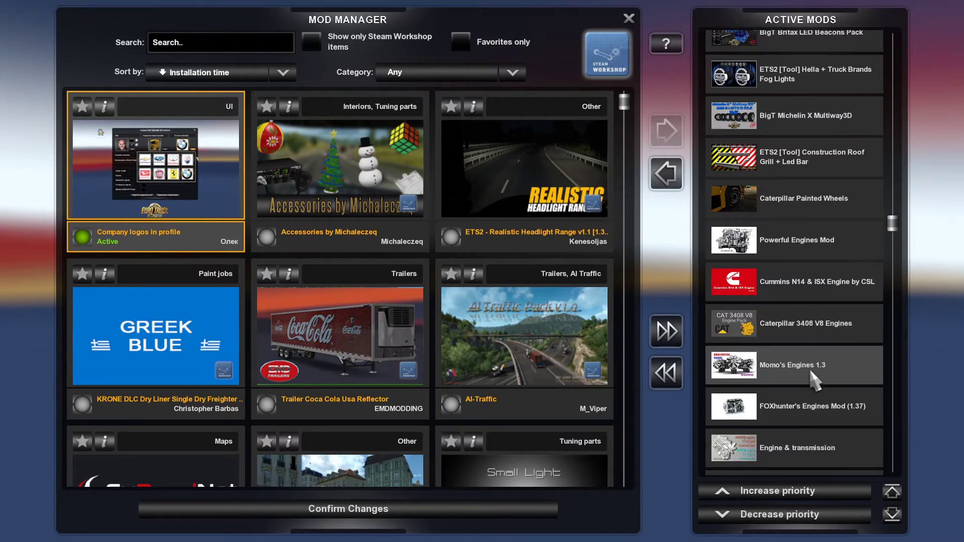
{"action": "scroll", "coordinate": [807, 372], "scroll_direction": "down", "scroll_amount": 10}
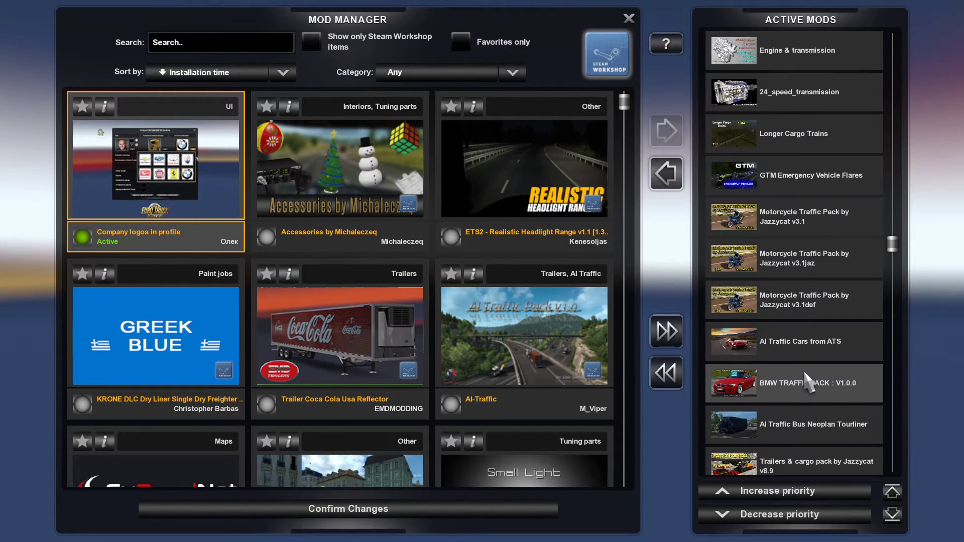
{"action": "scroll", "coordinate": [808, 382], "scroll_direction": "down", "scroll_amount": 10}
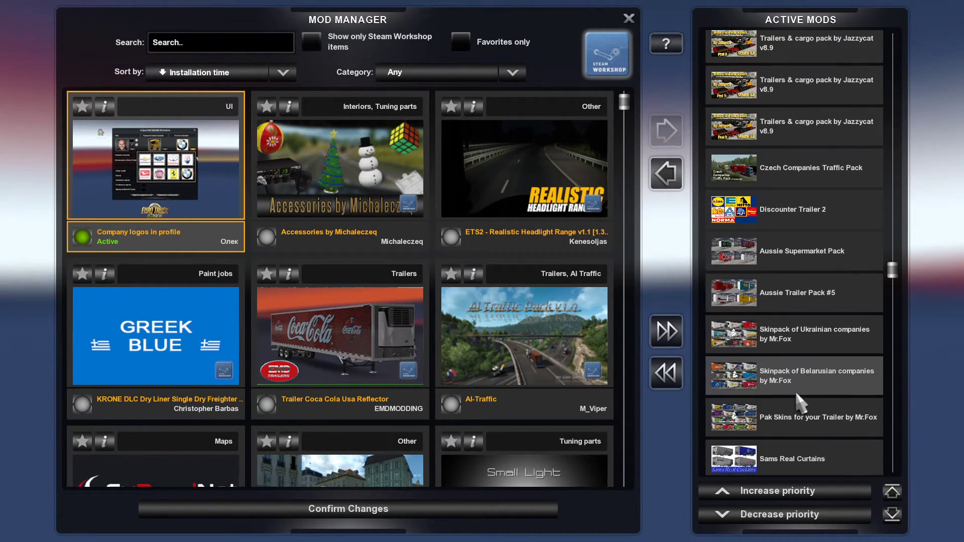
{"action": "scroll", "coordinate": [799, 384], "scroll_direction": "down", "scroll_amount": 9}
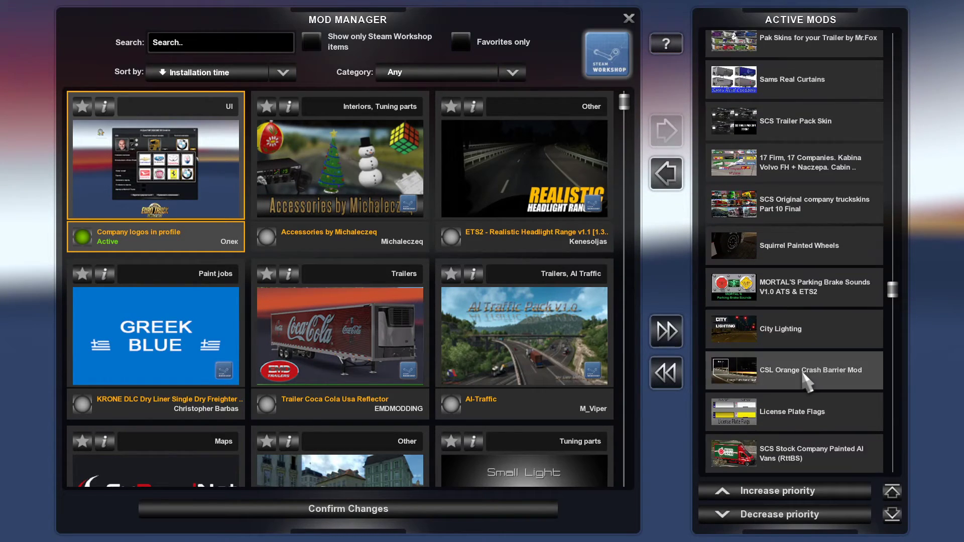
{"action": "scroll", "coordinate": [805, 382], "scroll_direction": "down", "scroll_amount": 9}
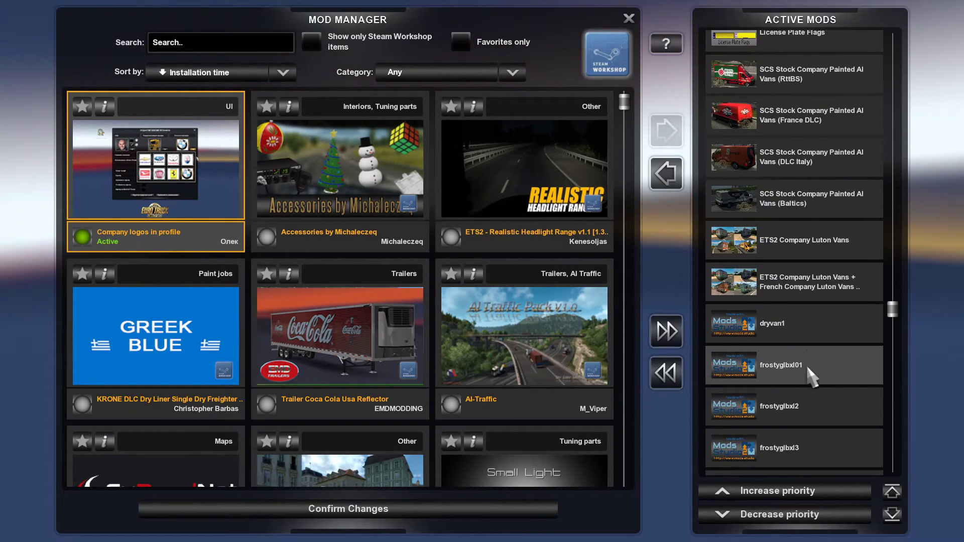
{"action": "scroll", "coordinate": [806, 374], "scroll_direction": "down", "scroll_amount": 16}
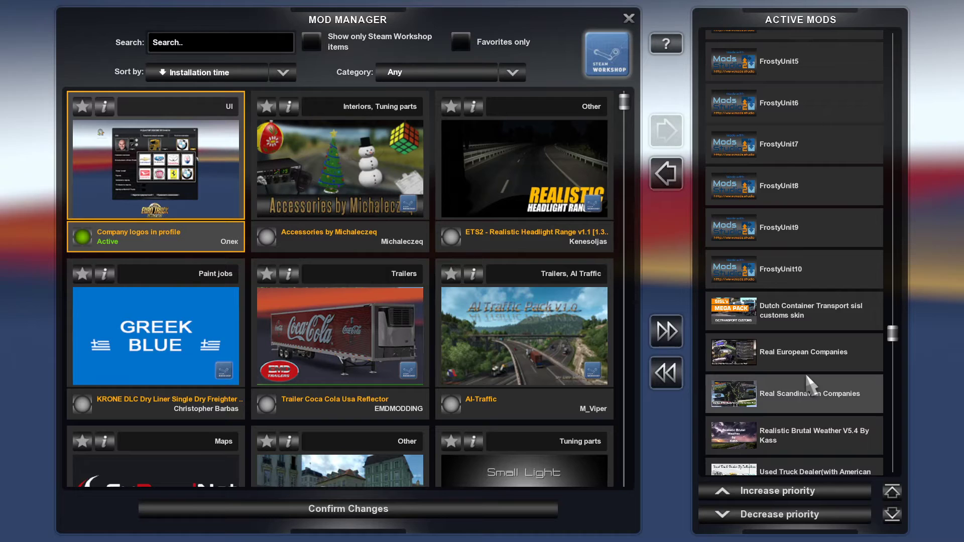
{"action": "scroll", "coordinate": [807, 375], "scroll_direction": "down", "scroll_amount": 7}
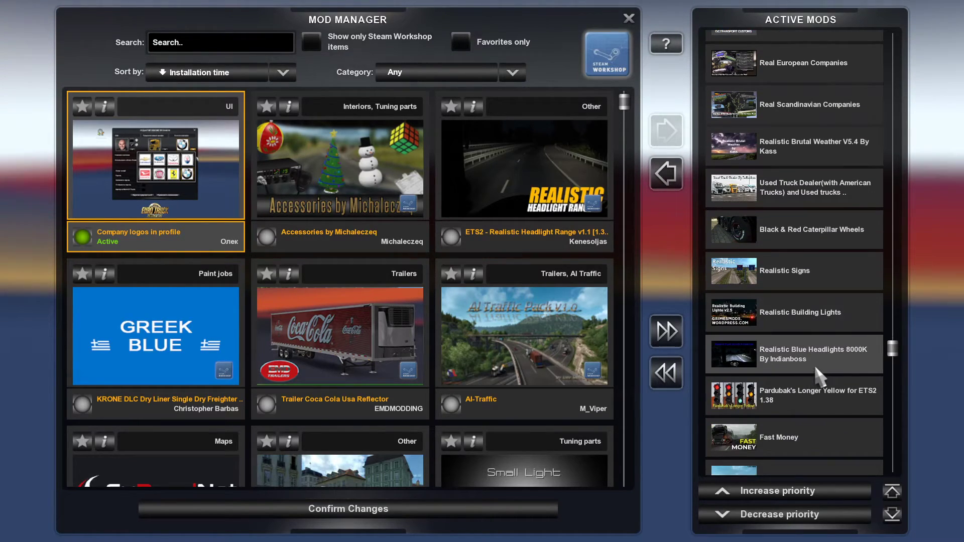
{"action": "scroll", "coordinate": [816, 369], "scroll_direction": "down", "scroll_amount": 6}
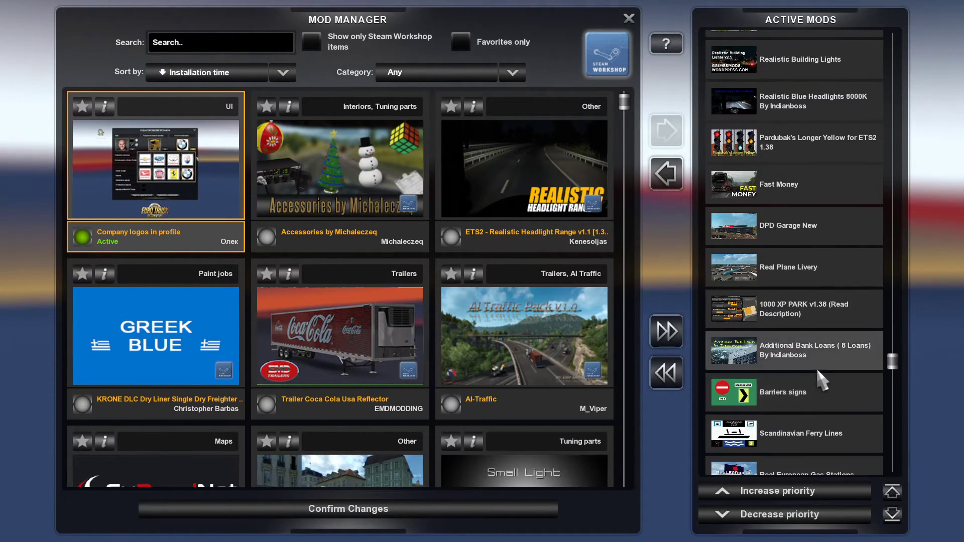
{"action": "scroll", "coordinate": [816, 372], "scroll_direction": "down", "scroll_amount": 7}
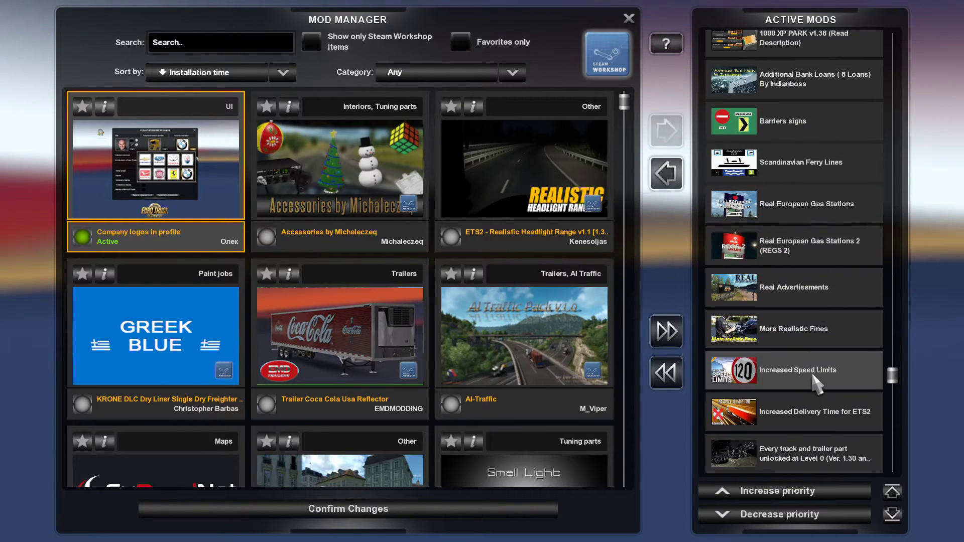
{"action": "scroll", "coordinate": [813, 376], "scroll_direction": "down", "scroll_amount": 8}
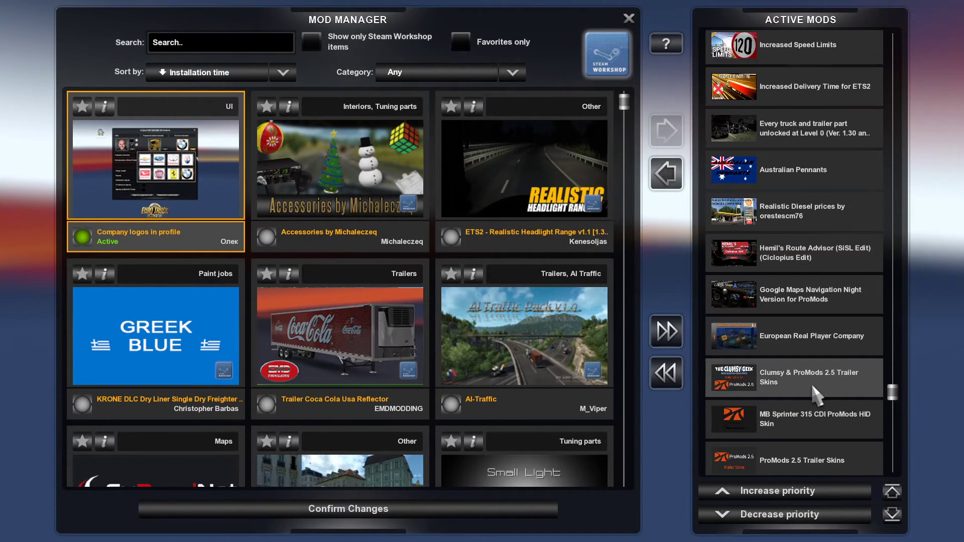
{"action": "scroll", "coordinate": [812, 383], "scroll_direction": "down", "scroll_amount": 1}
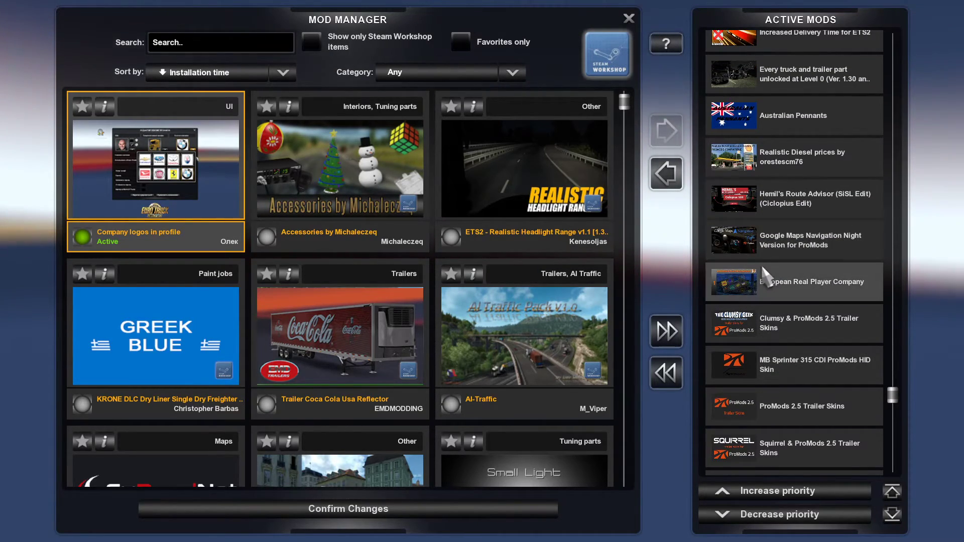
{"action": "left_click", "coordinate": [763, 273]}
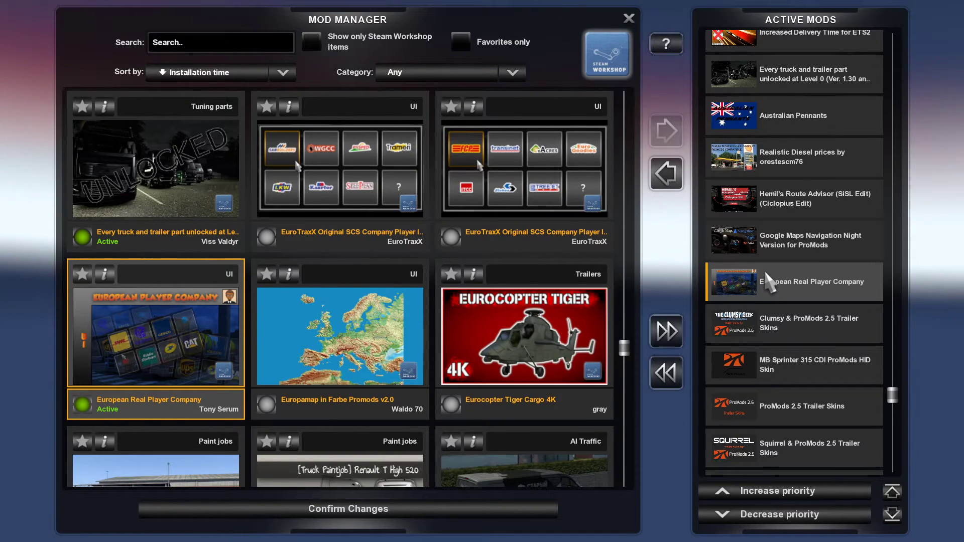
{"action": "double_click", "coordinate": [768, 284]}
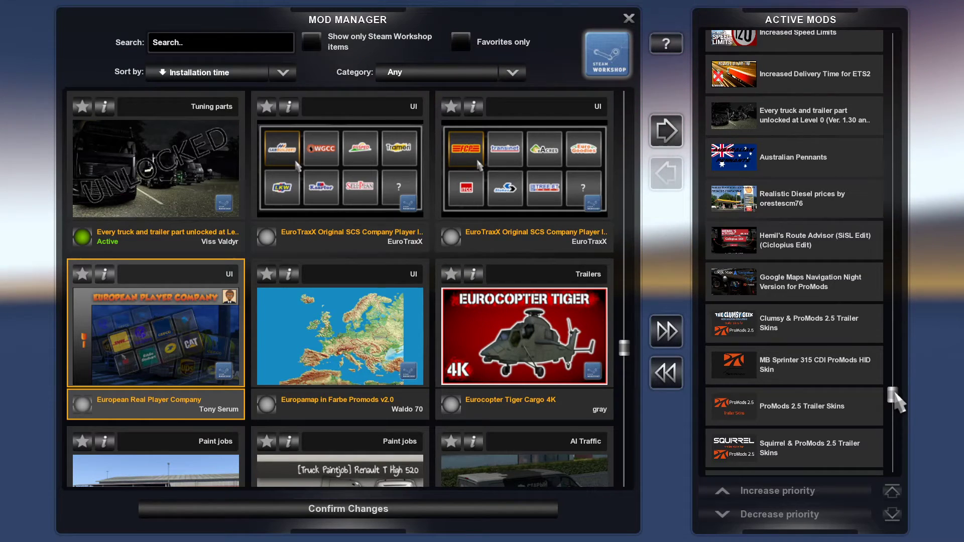
{"action": "left_click_drag", "start_coordinate": [892, 407], "coordinate": [887, 20]}
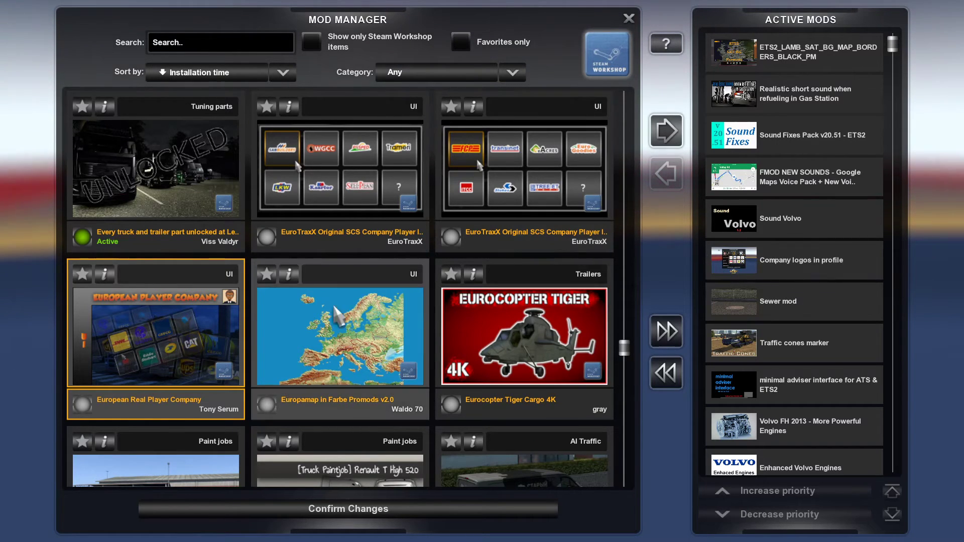
{"action": "left_click", "coordinate": [321, 509]}
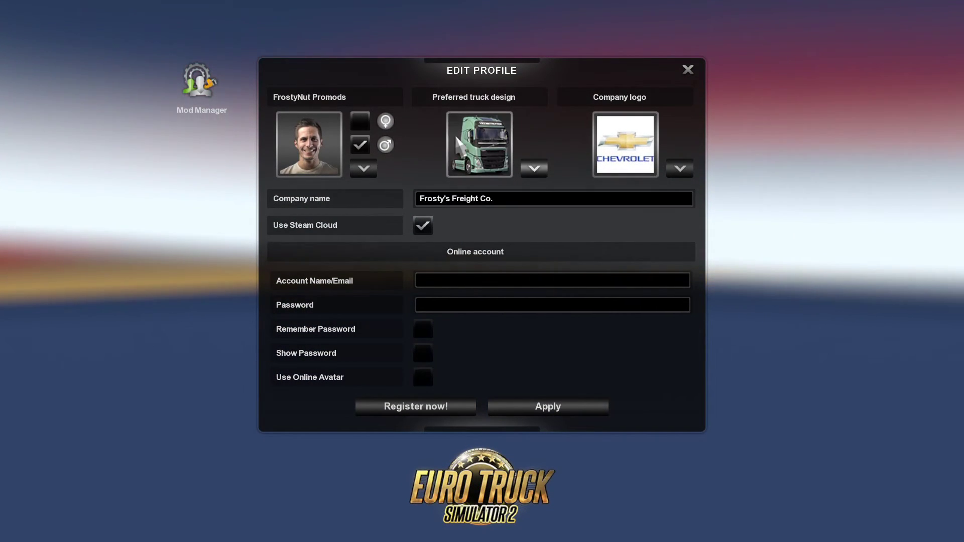
Replace the Chevrolet company logo with the Frostynut cartoon mascot and apply the profile
{"action": "left_click", "coordinate": [678, 170]}
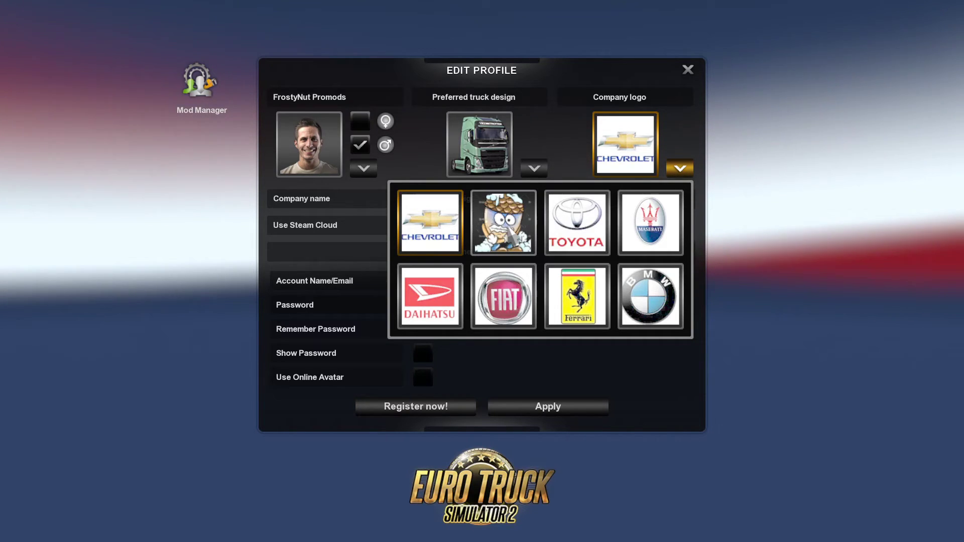
{"action": "left_click", "coordinate": [515, 228]}
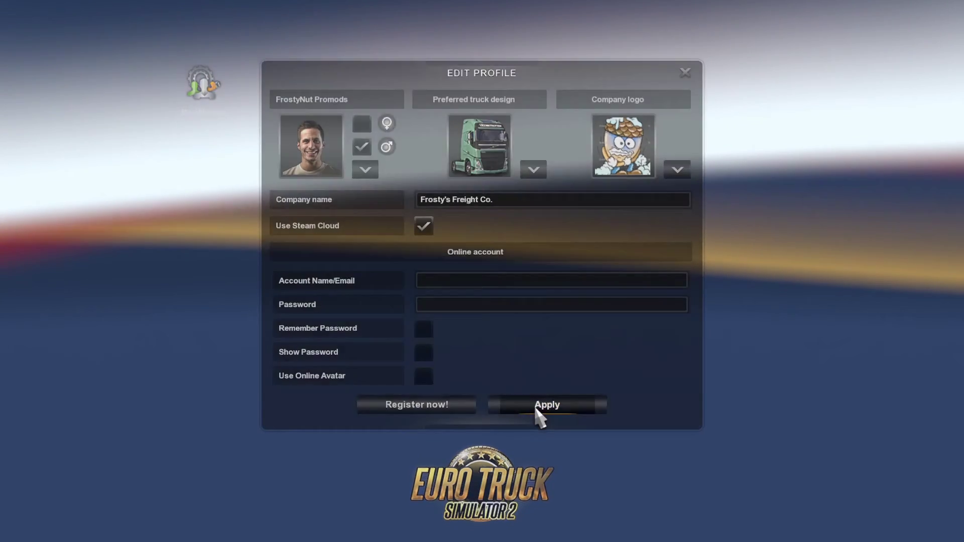
{"action": "left_click", "coordinate": [538, 409]}
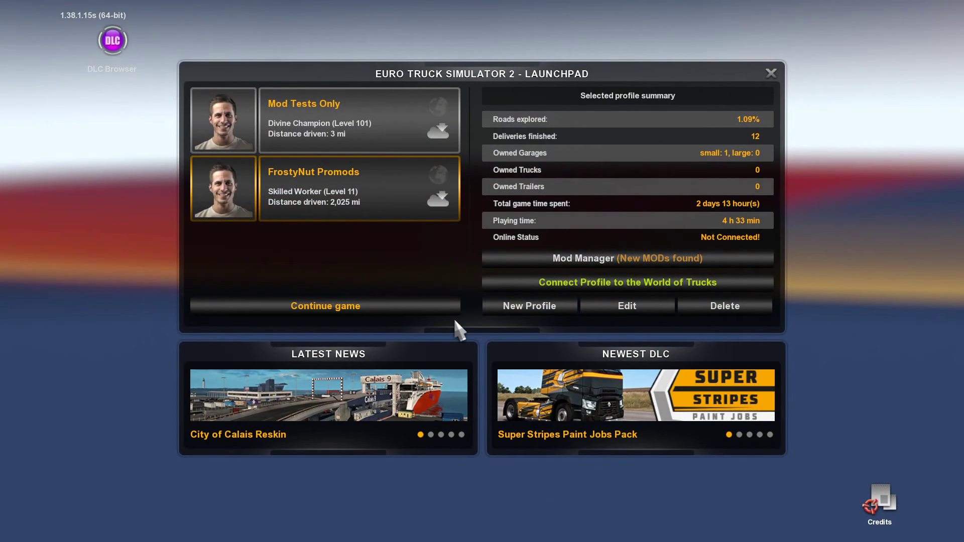